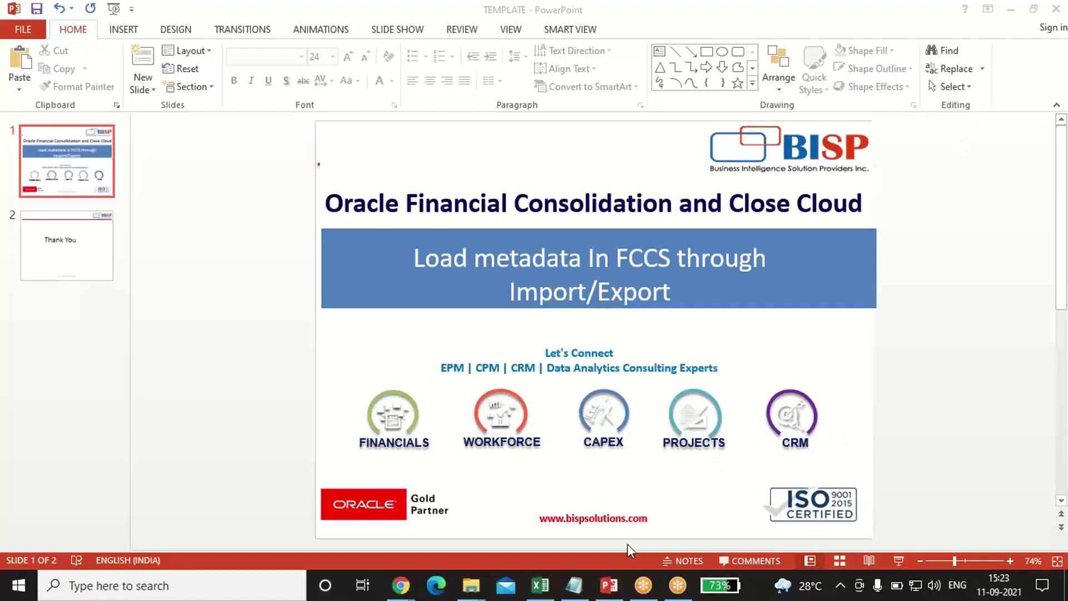
Step: Bring up the cash final upload workbook and check the member names and parent FCCS_Current Assets
click(540, 585)
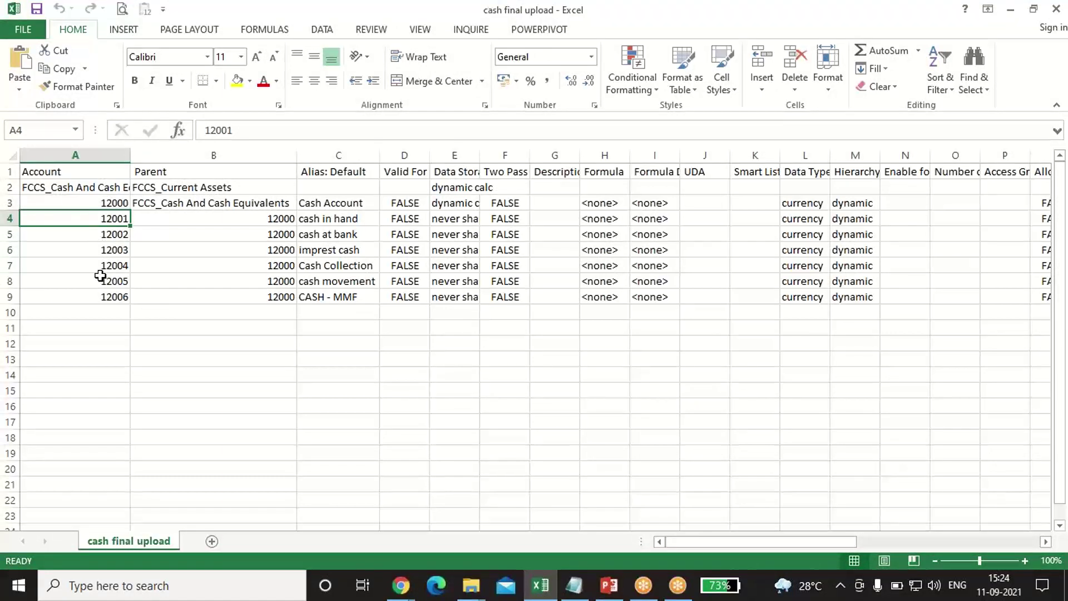
drag(742, 544, 678, 549)
click(100, 188)
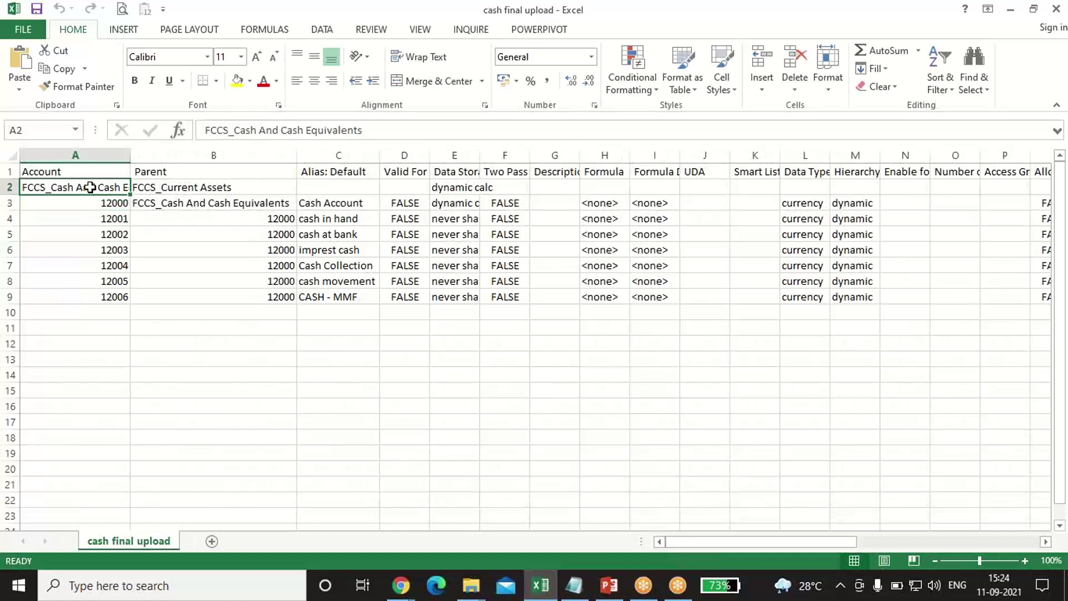
click(180, 187)
click(54, 189)
click(153, 187)
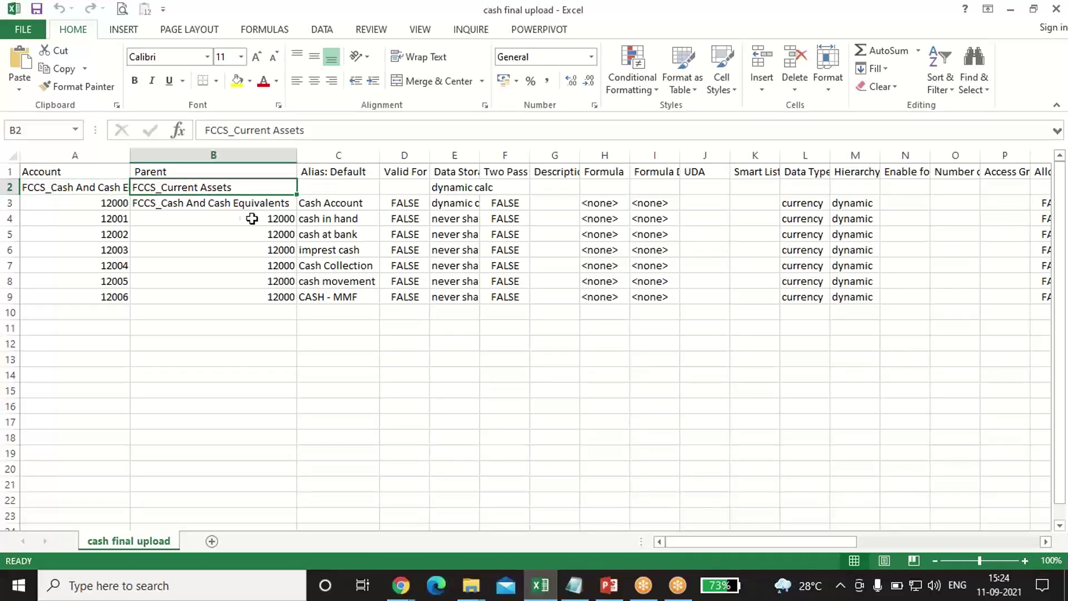
click(114, 204)
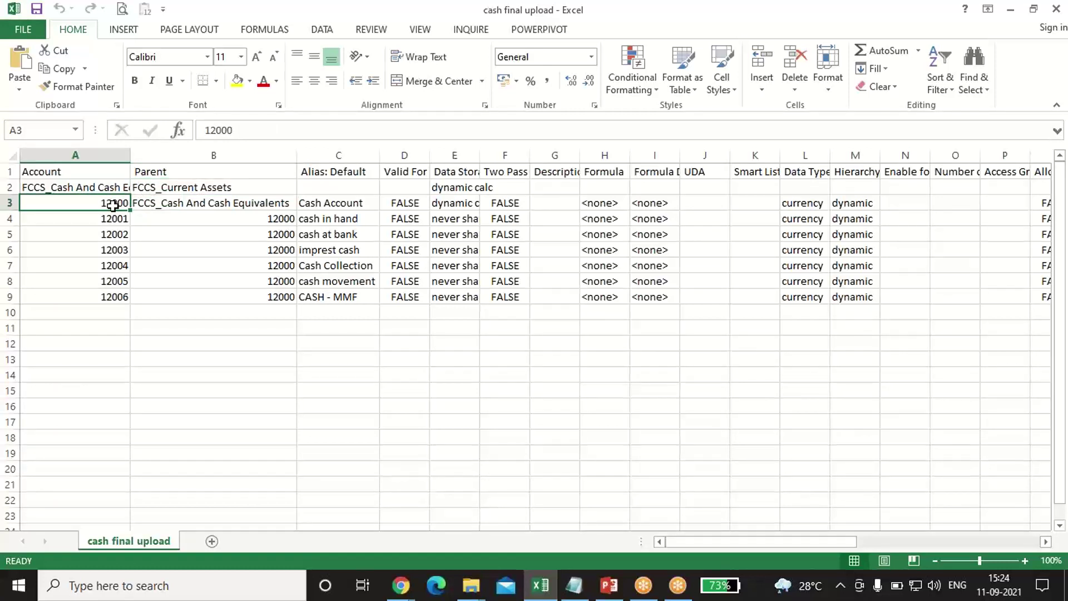
Step: Review the aliases for accounts 12000–12006, from Cash Account to CASH - MMF
click(347, 205)
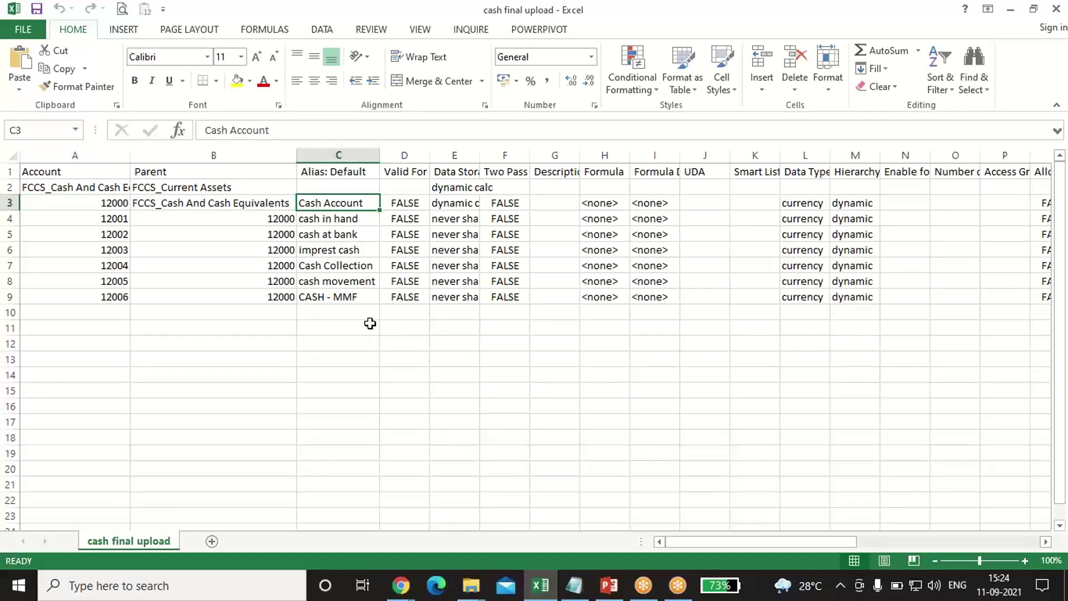
click(327, 220)
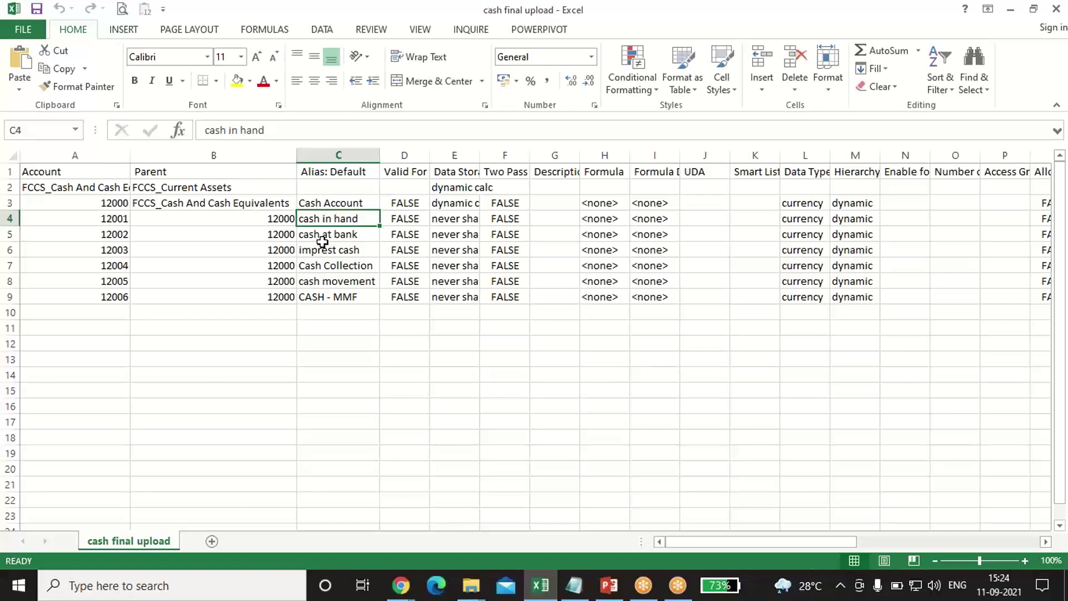
click(325, 238)
click(341, 268)
click(340, 278)
click(340, 296)
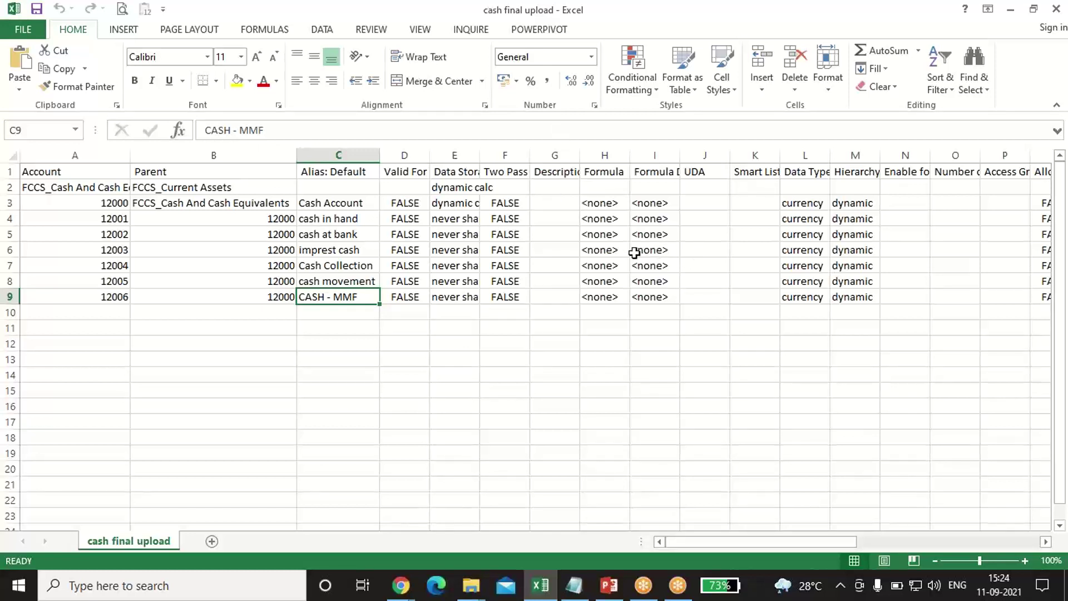
click(405, 592)
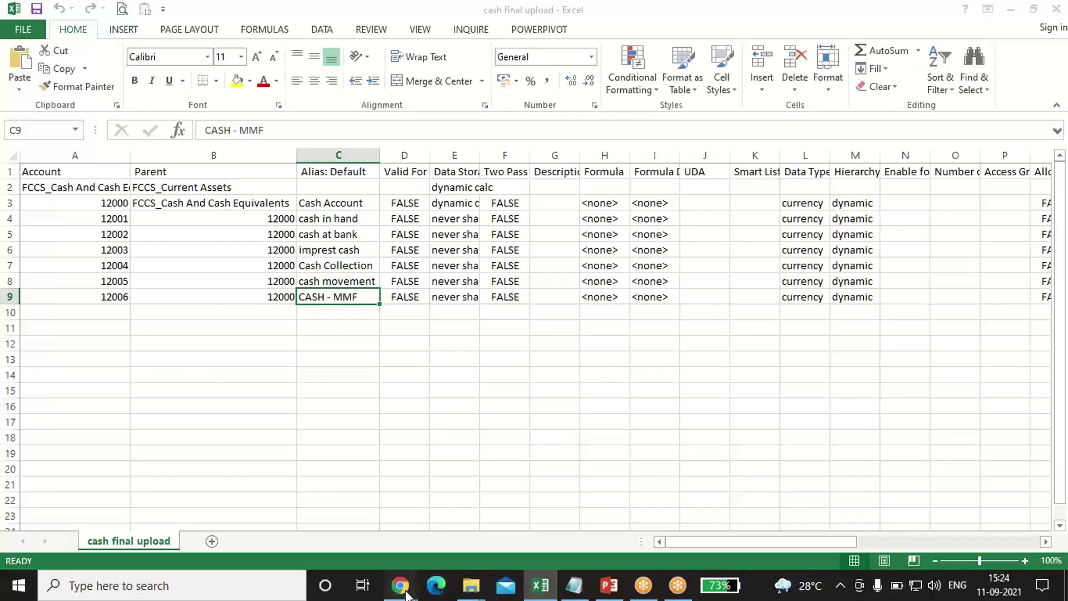
Step: Collapse and re-expand FCCS_Current Assets to view accounts 11101–11502, then return home
click(312, 512)
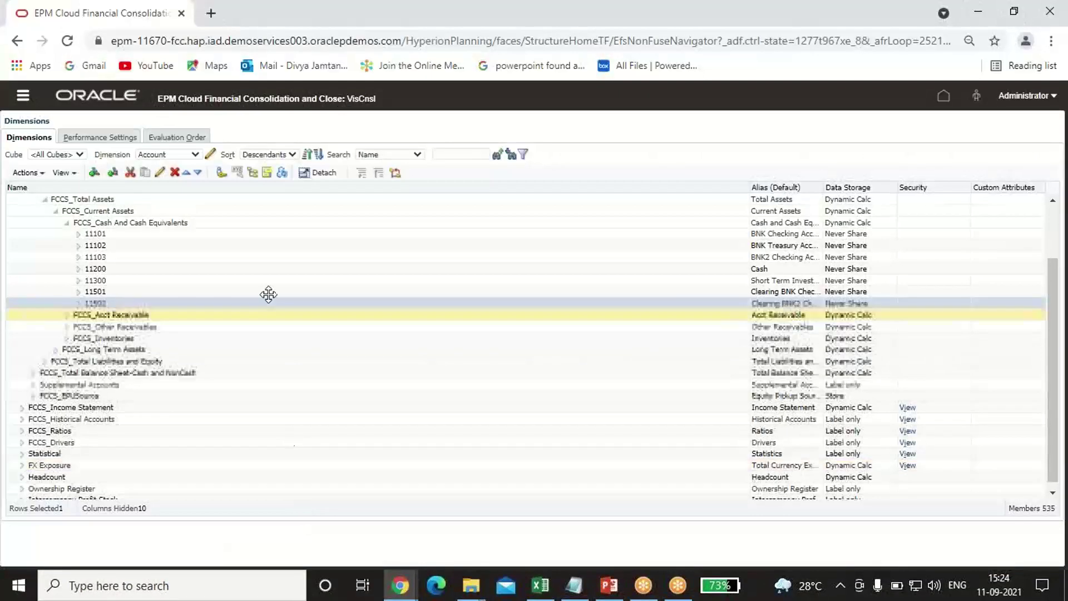
click(65, 211)
click(57, 212)
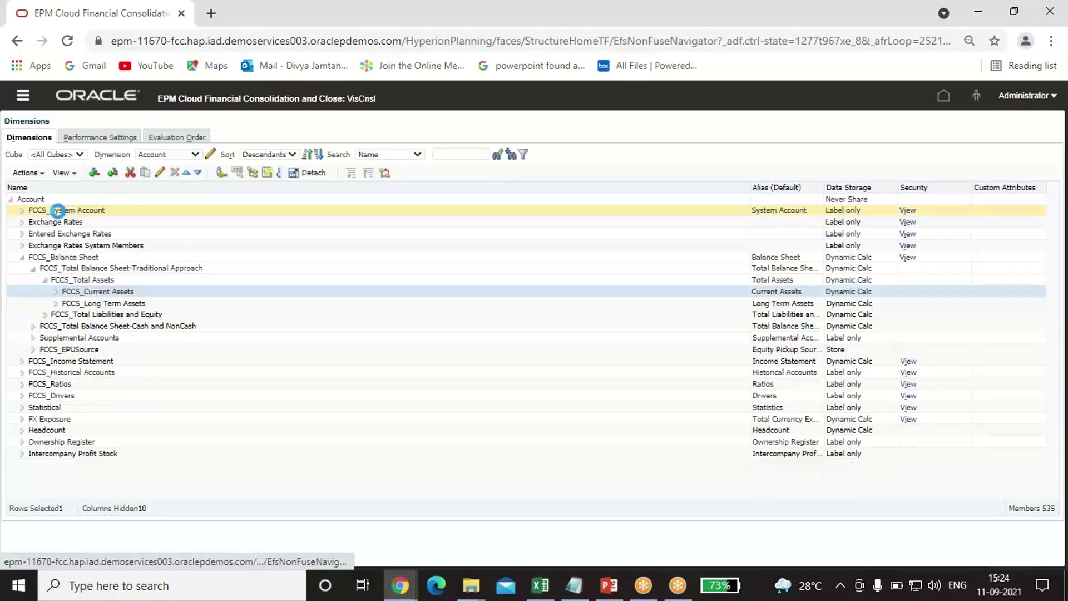
click(58, 293)
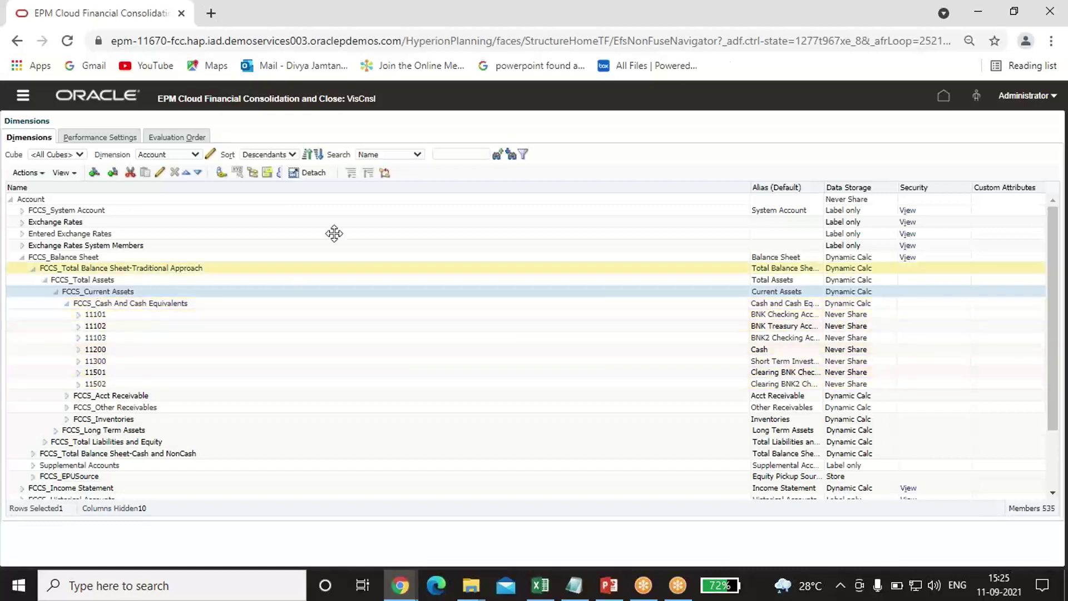
click(945, 97)
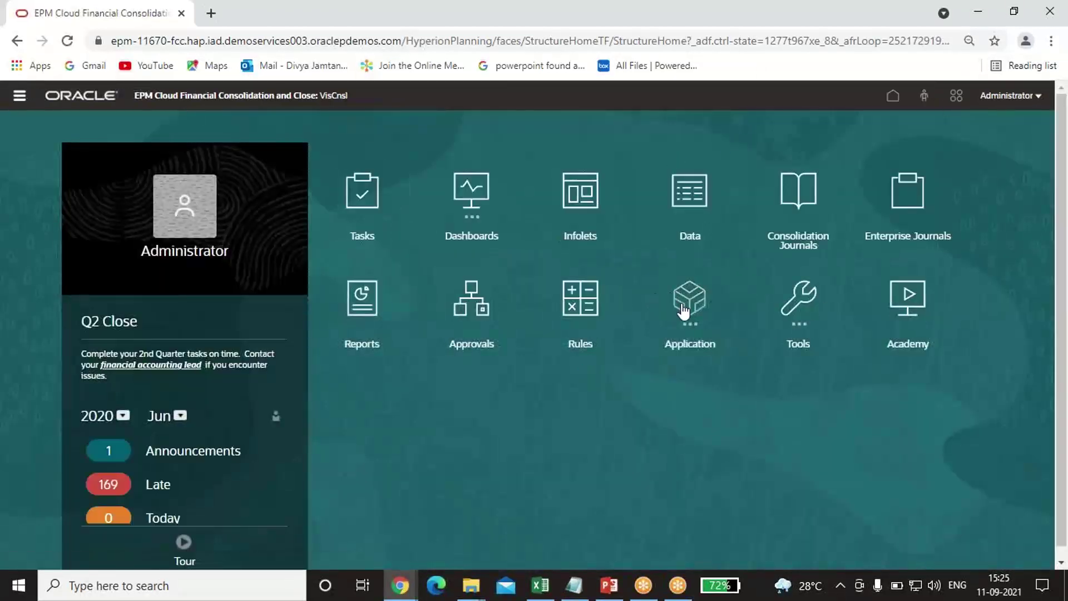
Step: List the Consol cube's dimensions under Application Overview and launch the Inbox/Outbox Explorer
click(684, 311)
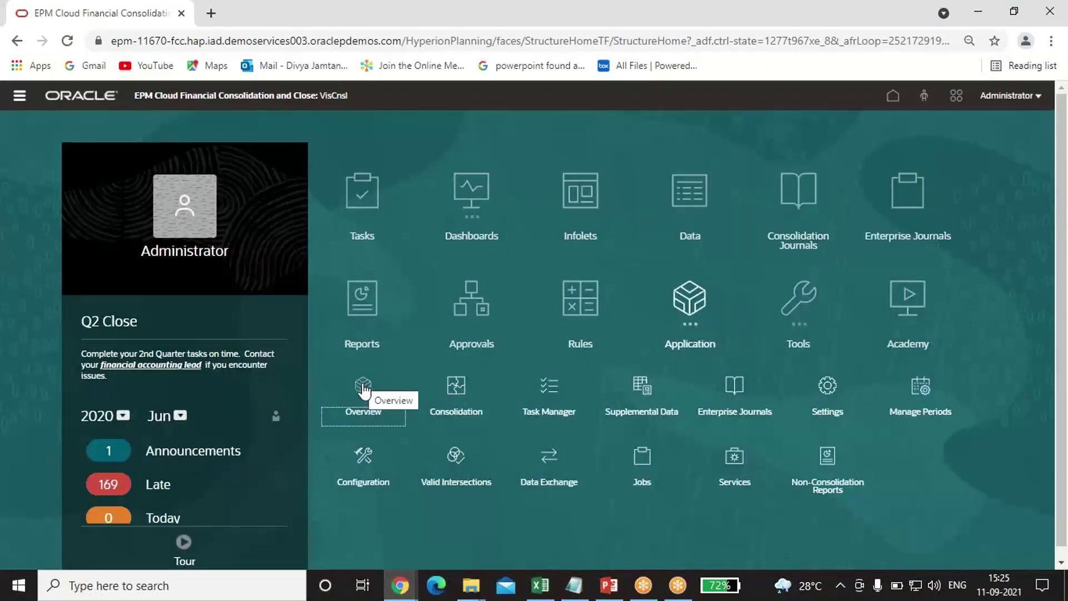
click(366, 393)
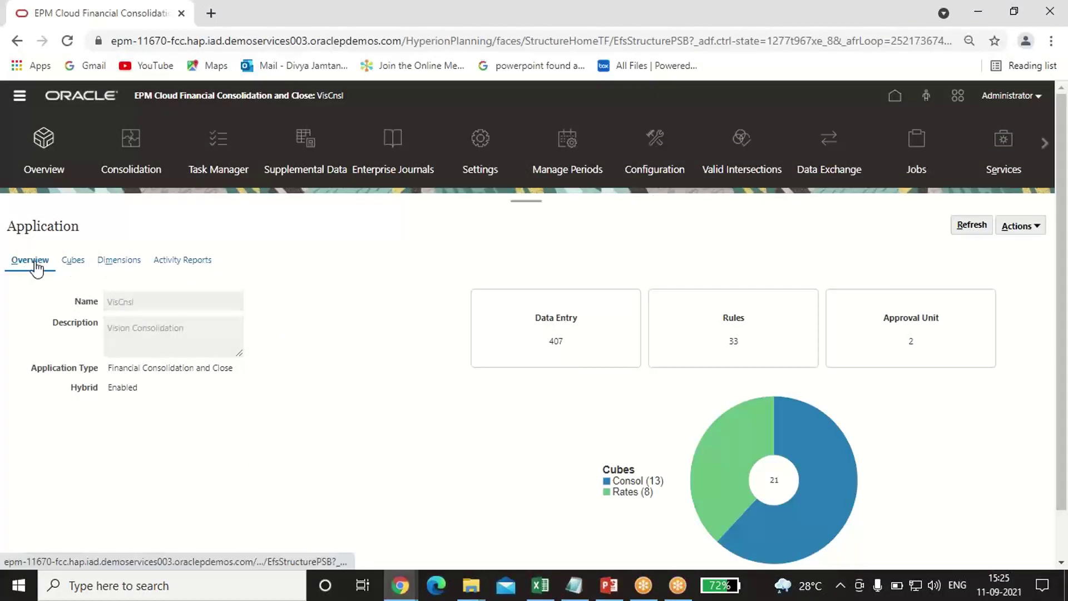
click(75, 261)
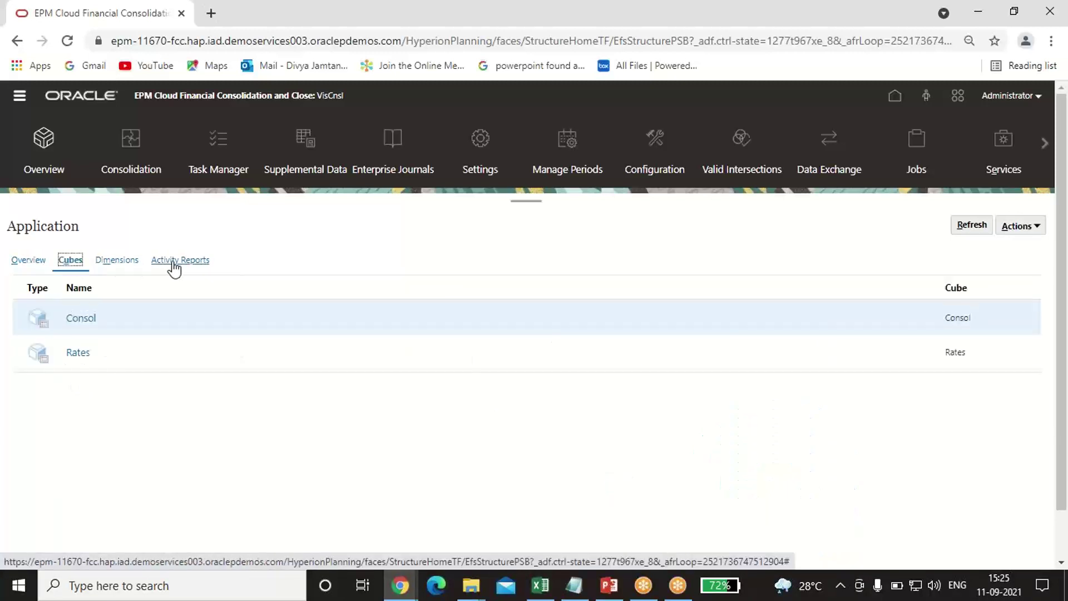
click(110, 263)
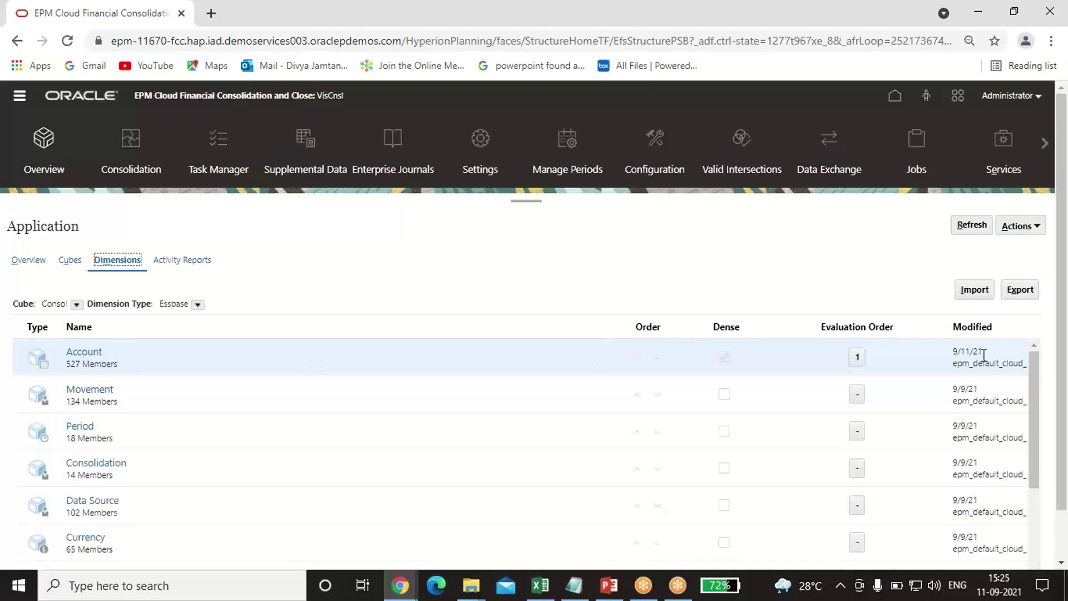
click(1039, 227)
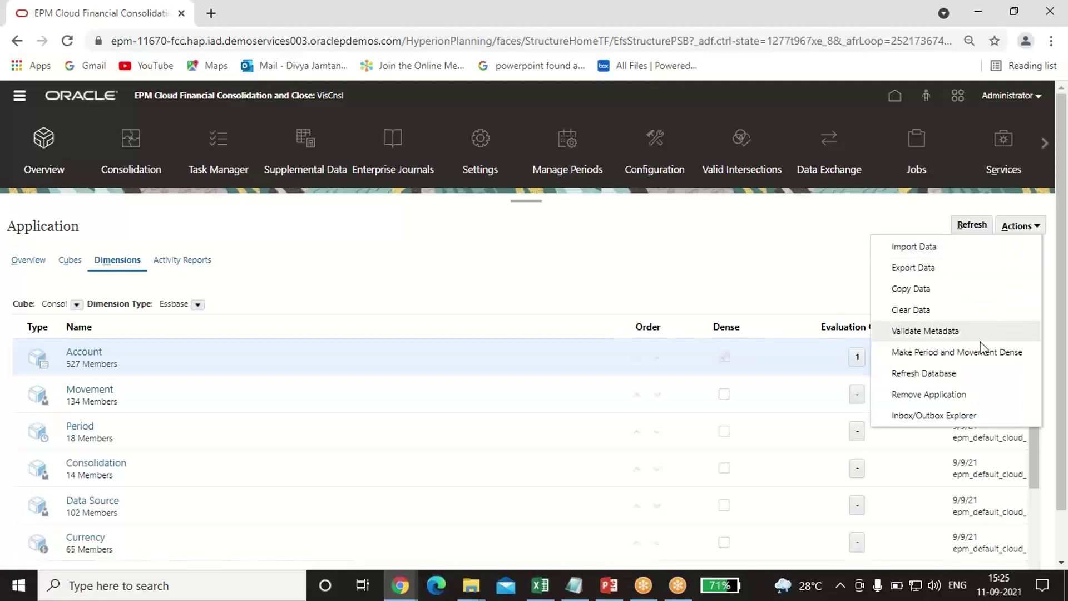
click(914, 417)
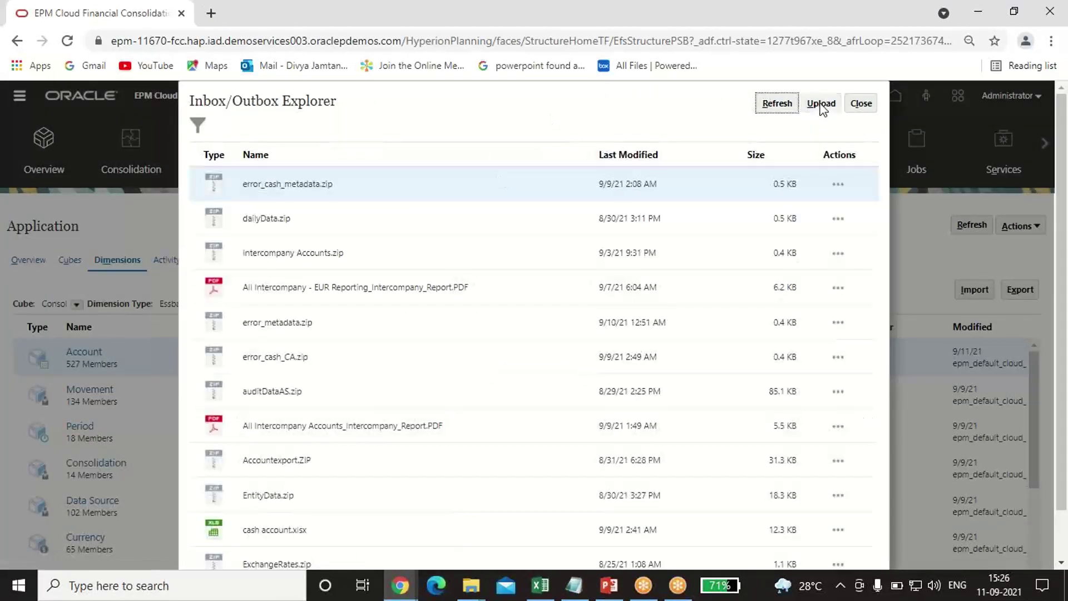
Step: Upload cash final upload.csv to the inbox and close the Inbox/Outbox Explorer
click(821, 105)
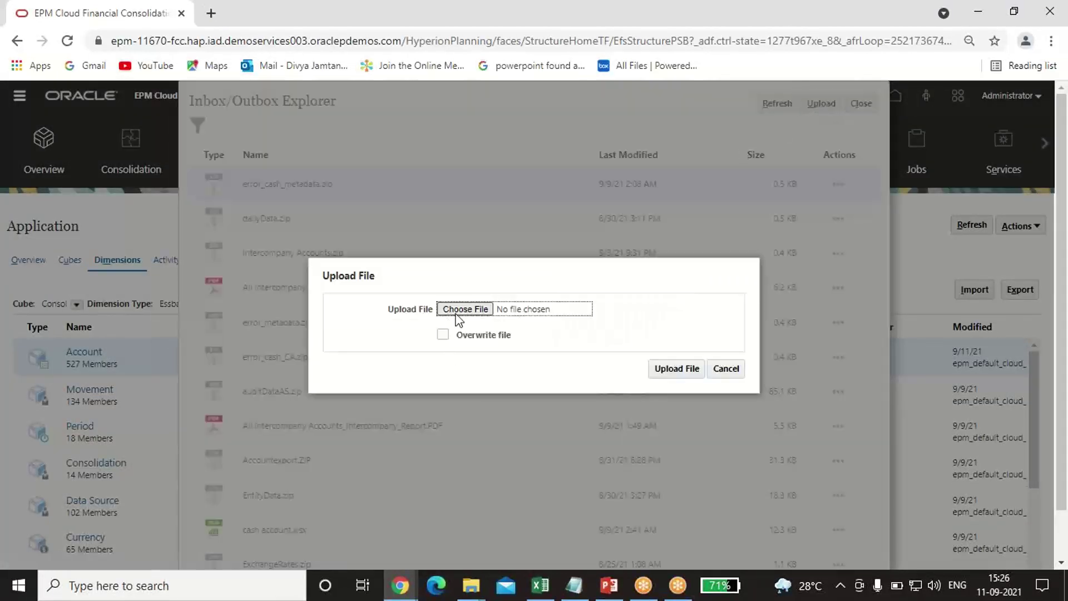
click(473, 308)
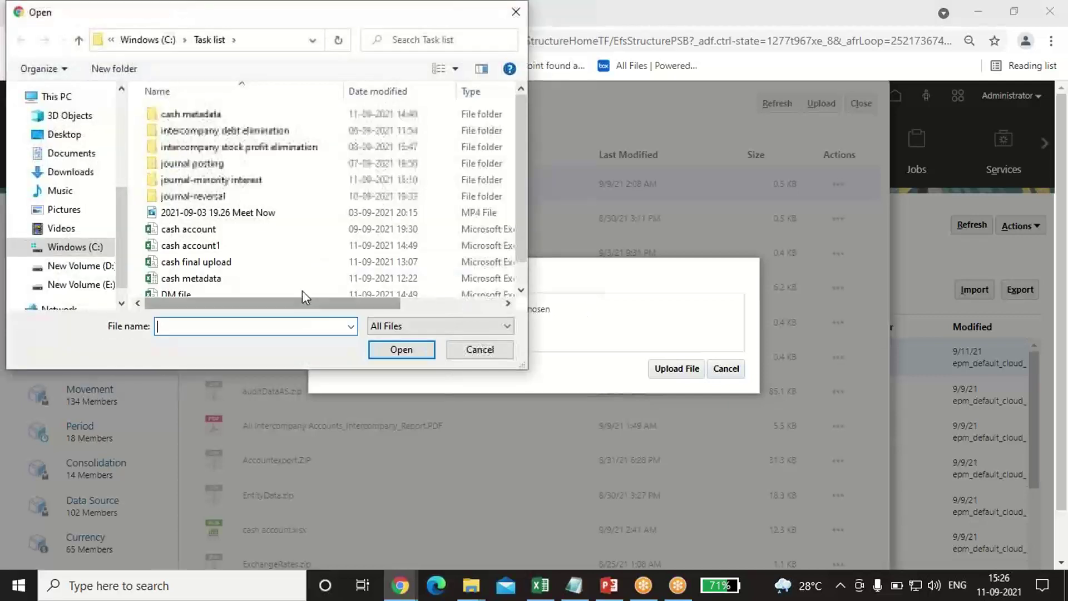
click(201, 263)
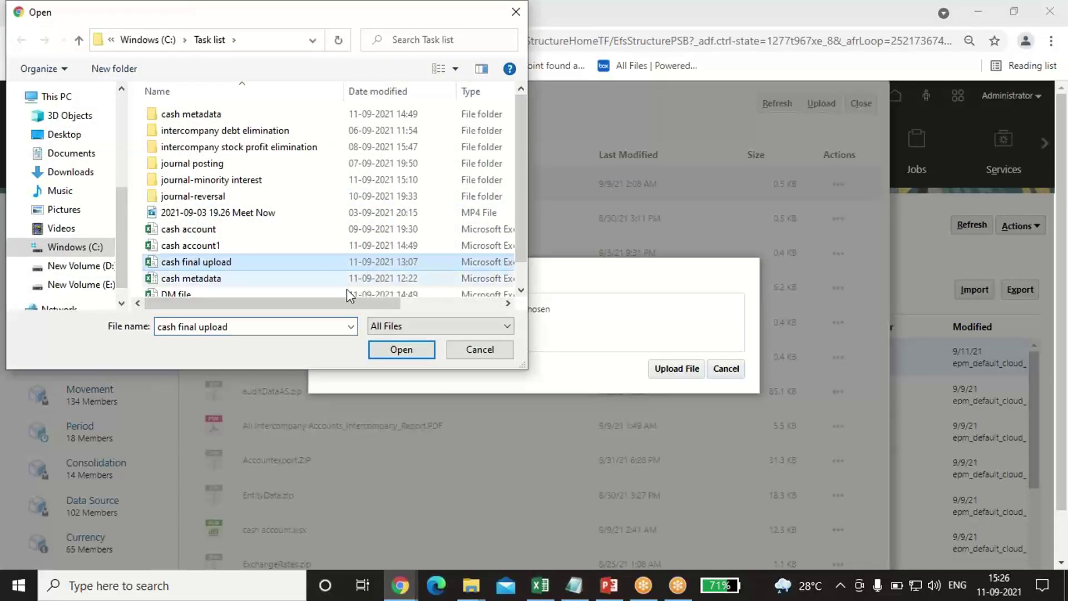
click(404, 351)
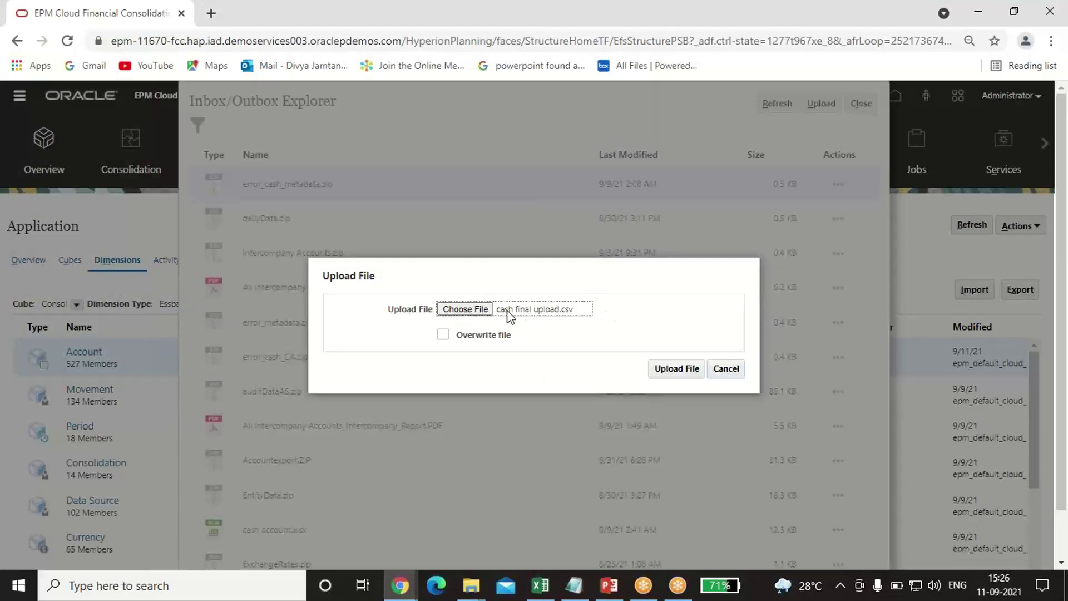
click(673, 368)
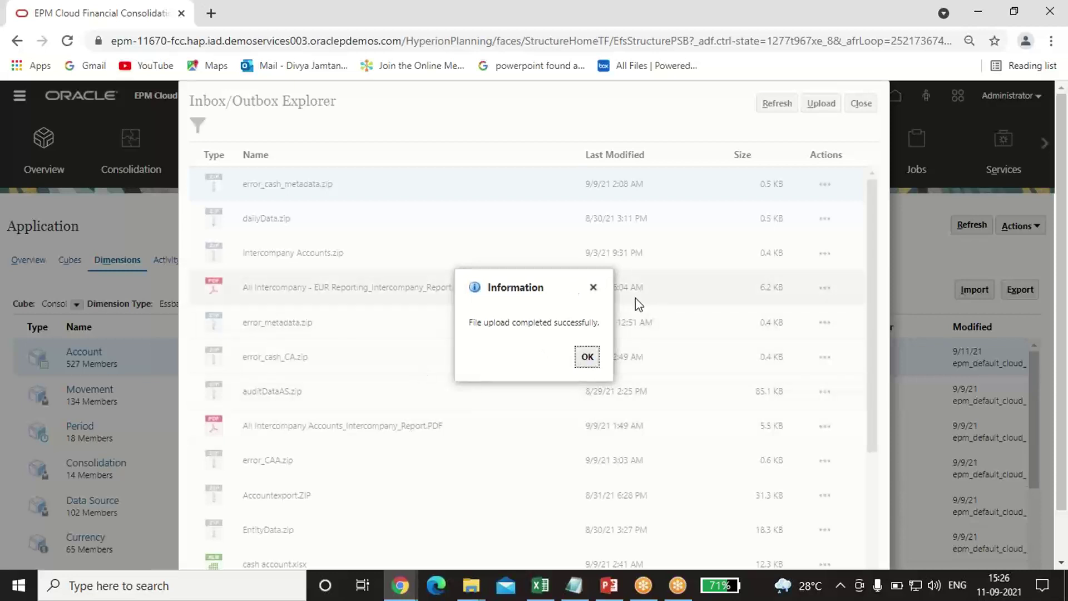
click(586, 356)
click(862, 105)
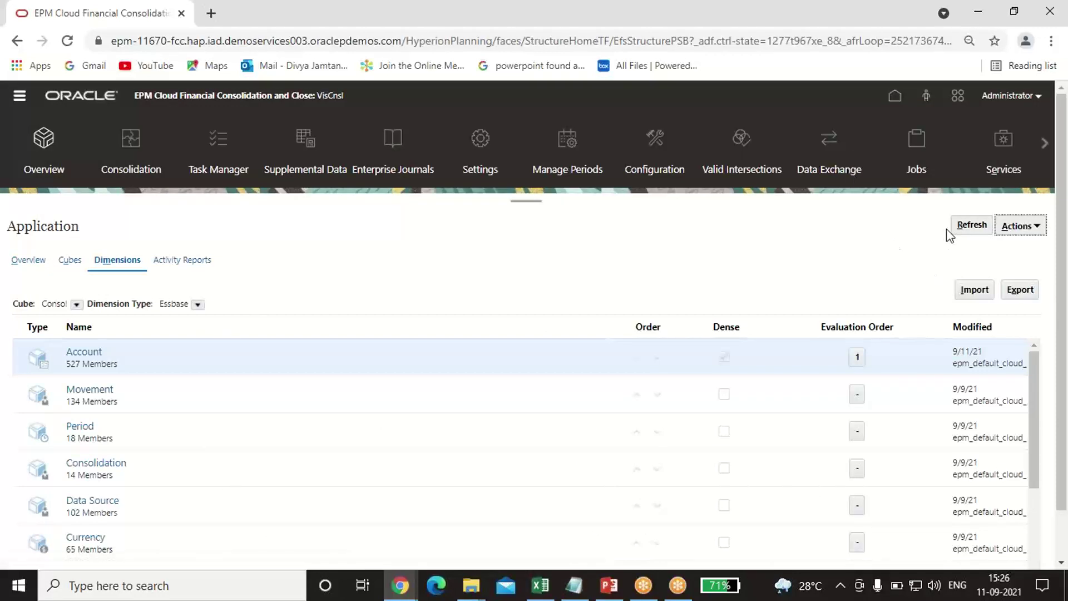
Step: Create a metadata import reading cash final upload.csv from the Inbox for the Account dimension
click(975, 290)
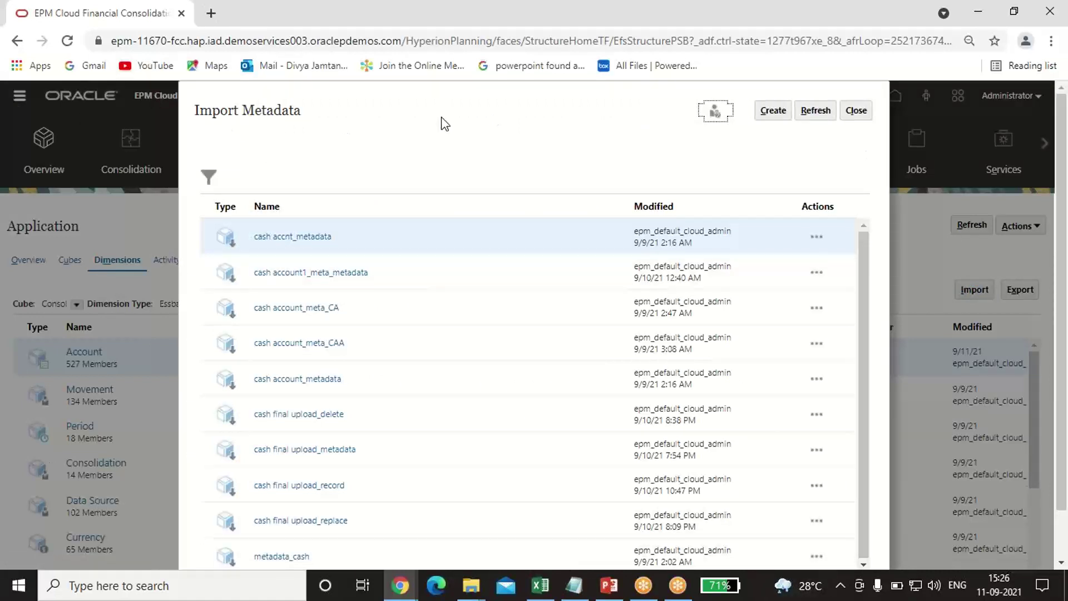
click(767, 114)
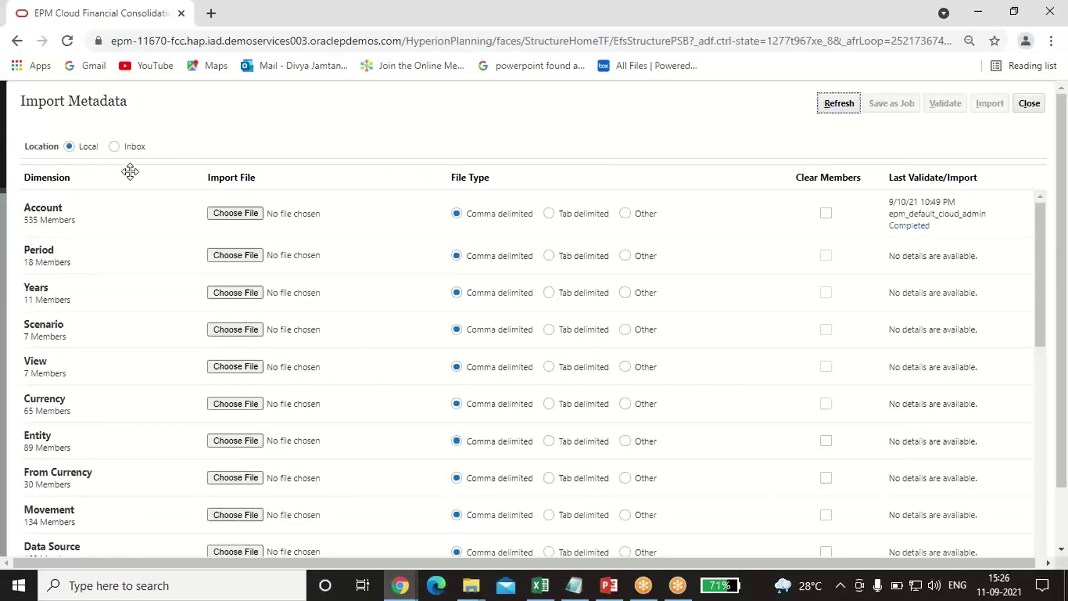
click(115, 148)
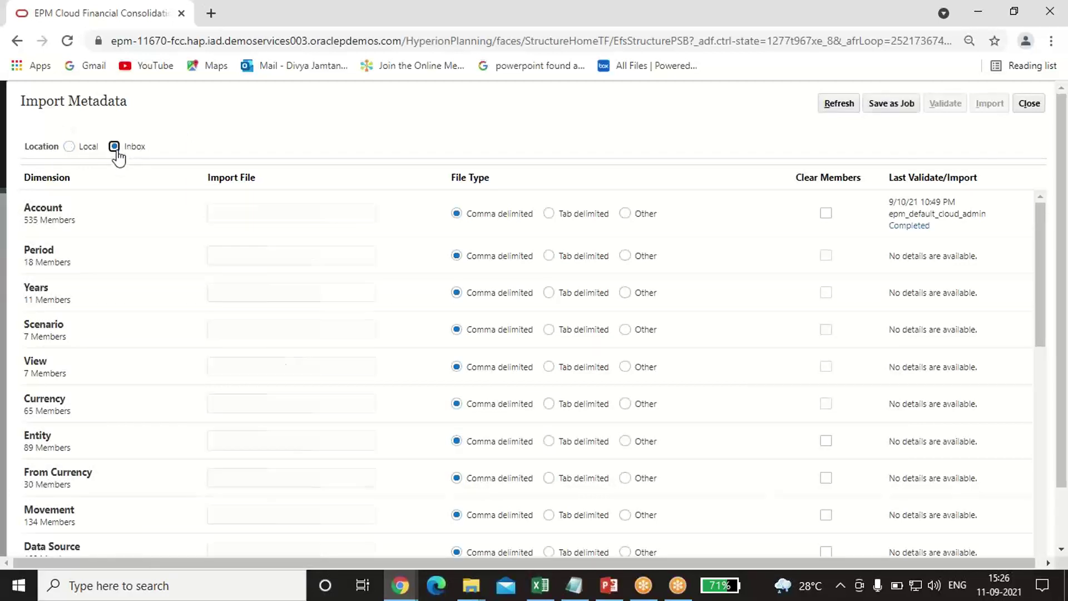
click(253, 214)
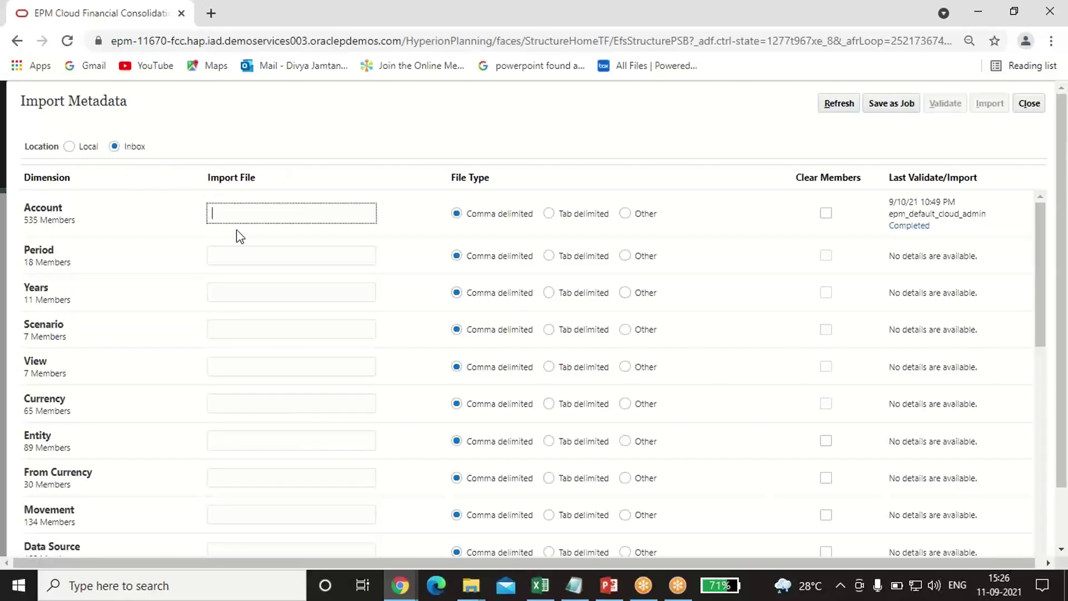
text(cash final upload.csv)
click(898, 100)
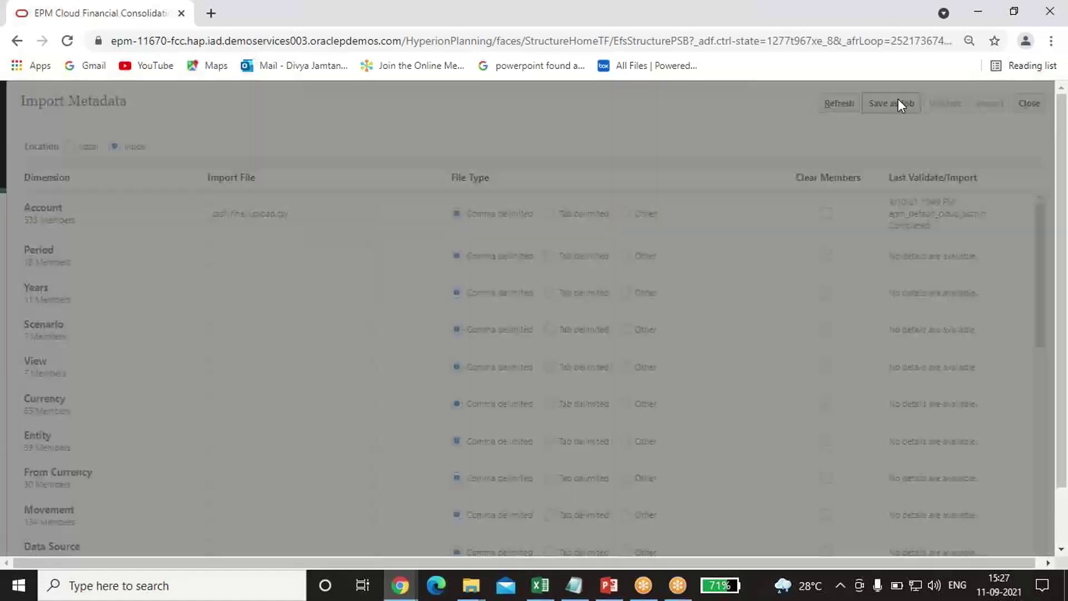
Step: Save the import as job cash final upload_fccs with error file error_fccs
click(441, 318)
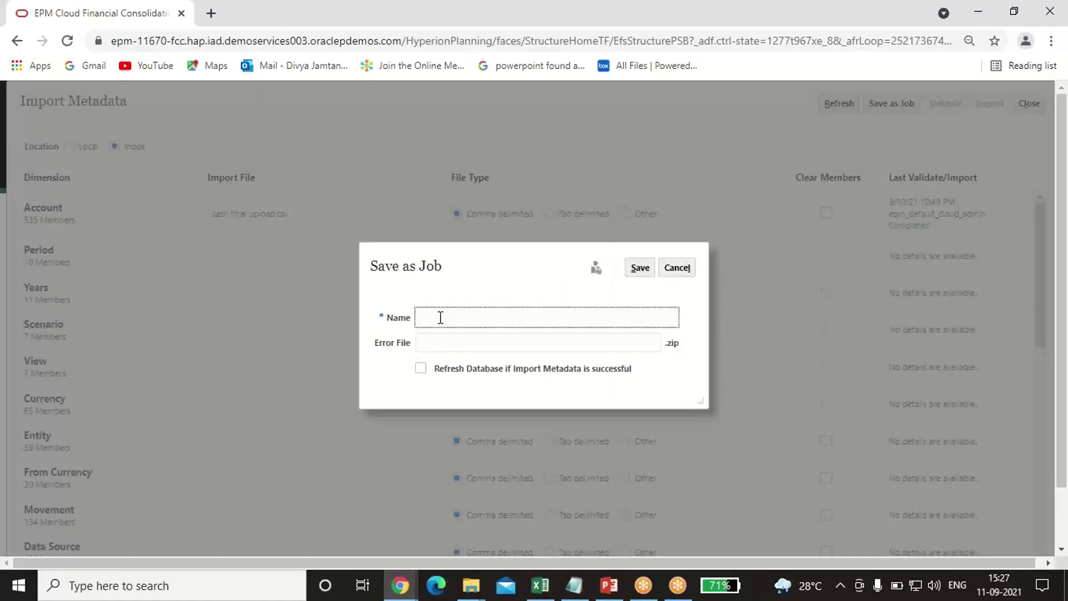
text(cash final upload)
click(445, 341)
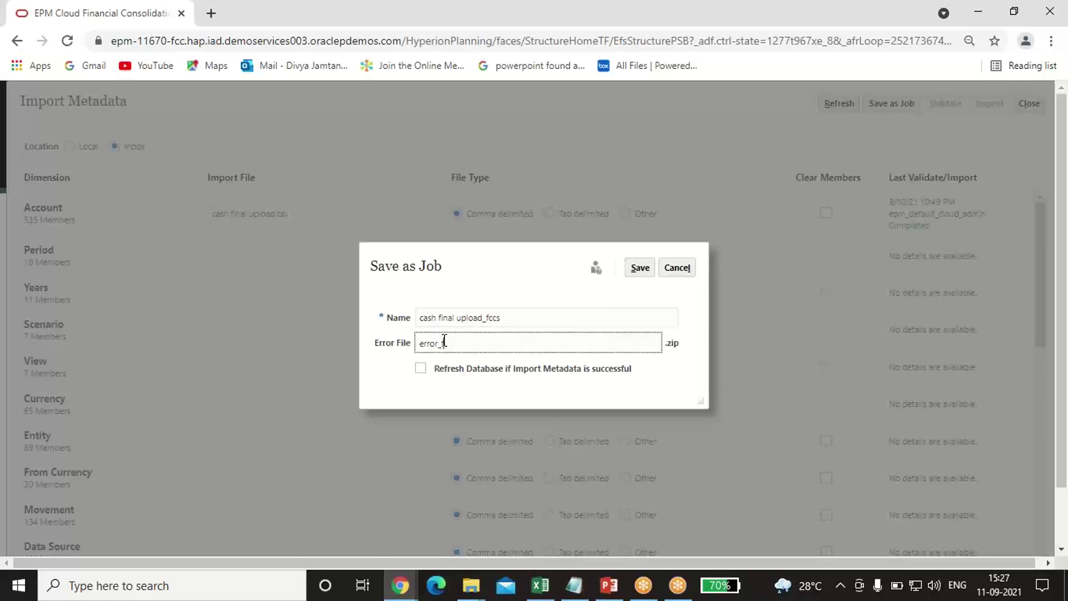
click(639, 269)
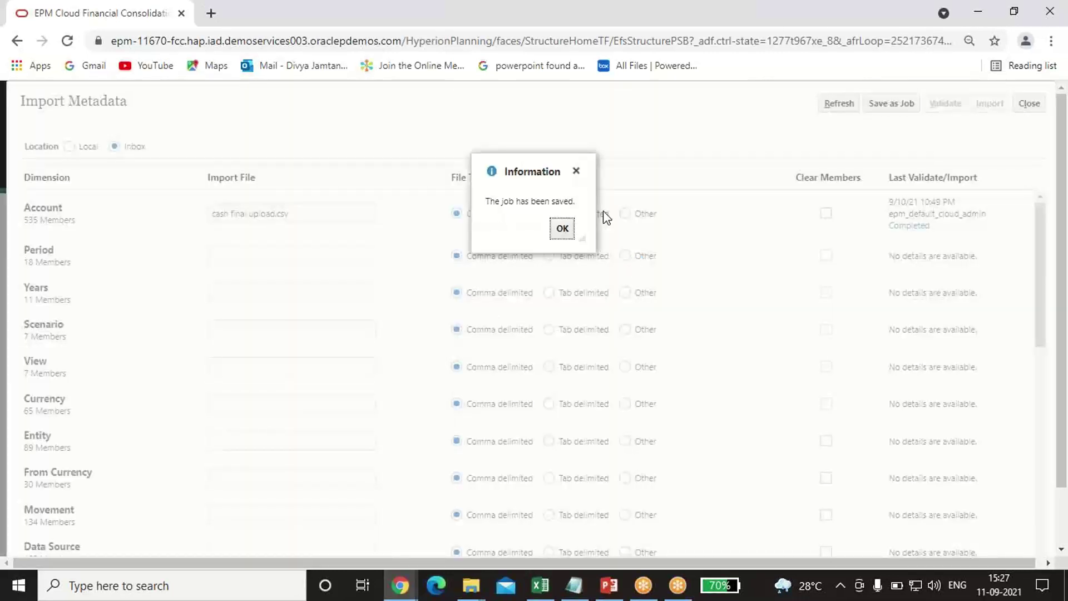
click(561, 230)
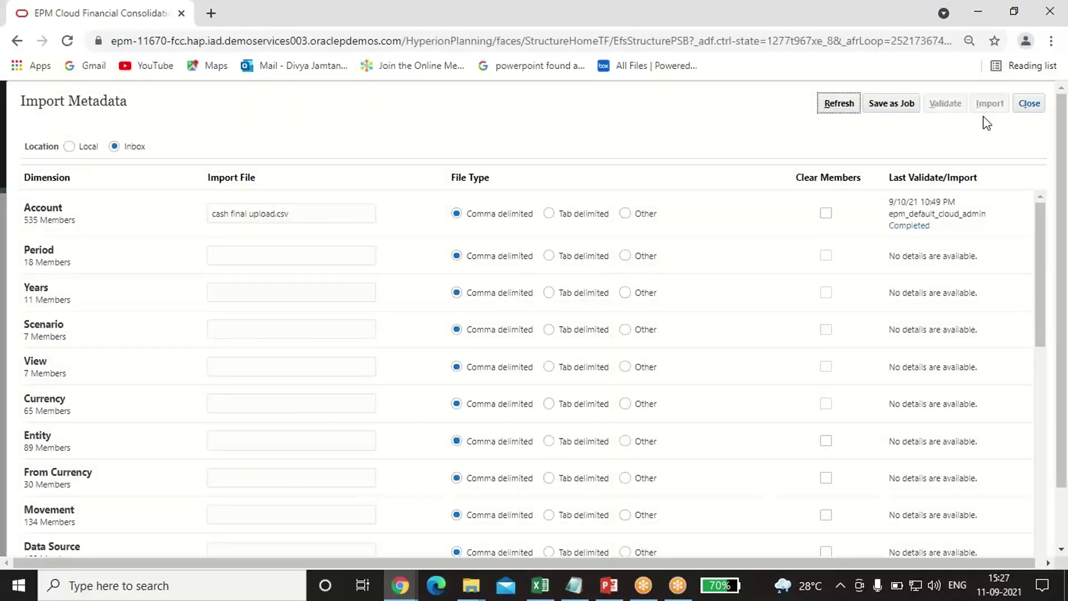
click(1030, 104)
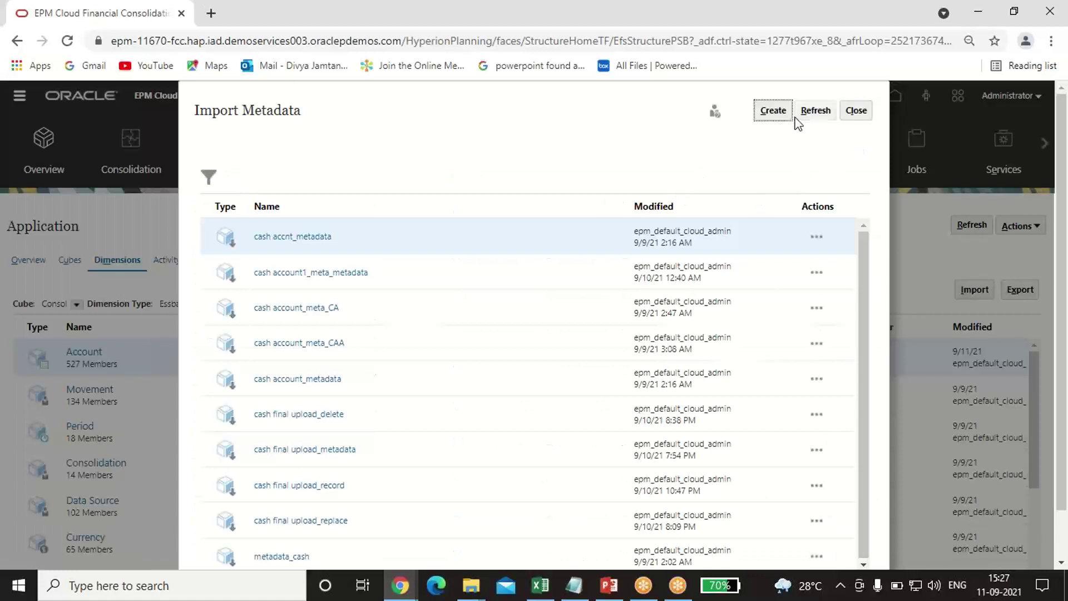
Step: Refresh the import job list to confirm cash final upload_fccs appears, then go to Jobs
click(816, 111)
scroll(466, 309, down, 2)
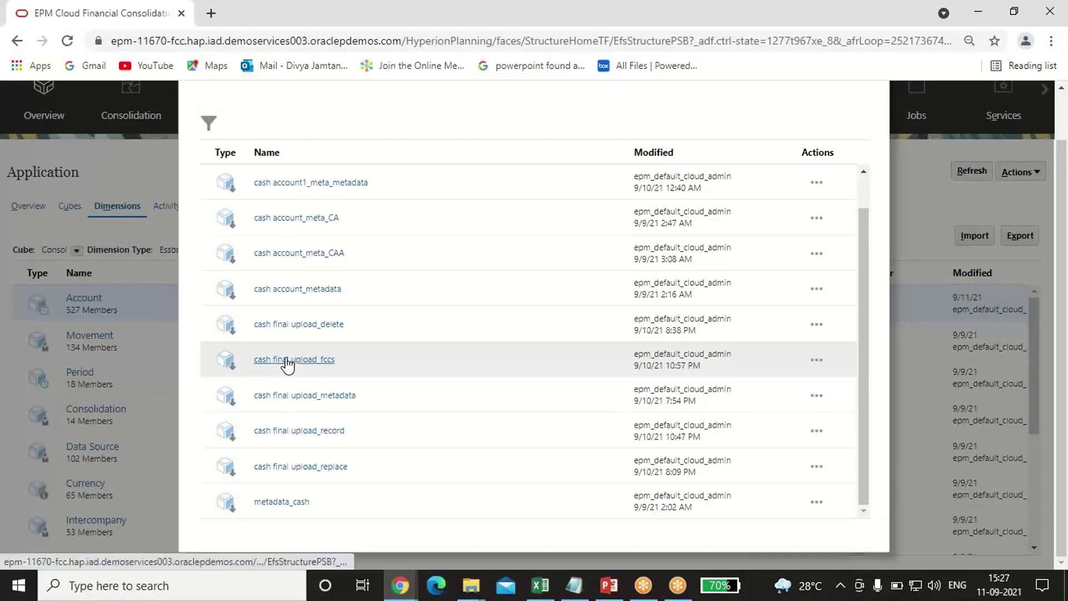
scroll(776, 183, up, 1)
scroll(776, 184, up, 2)
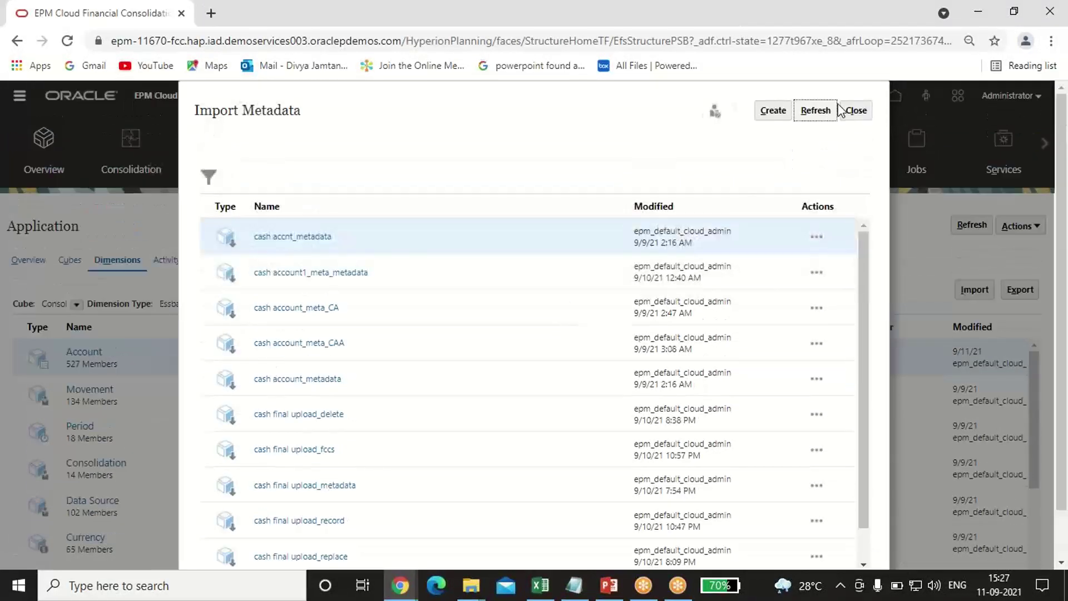
click(855, 109)
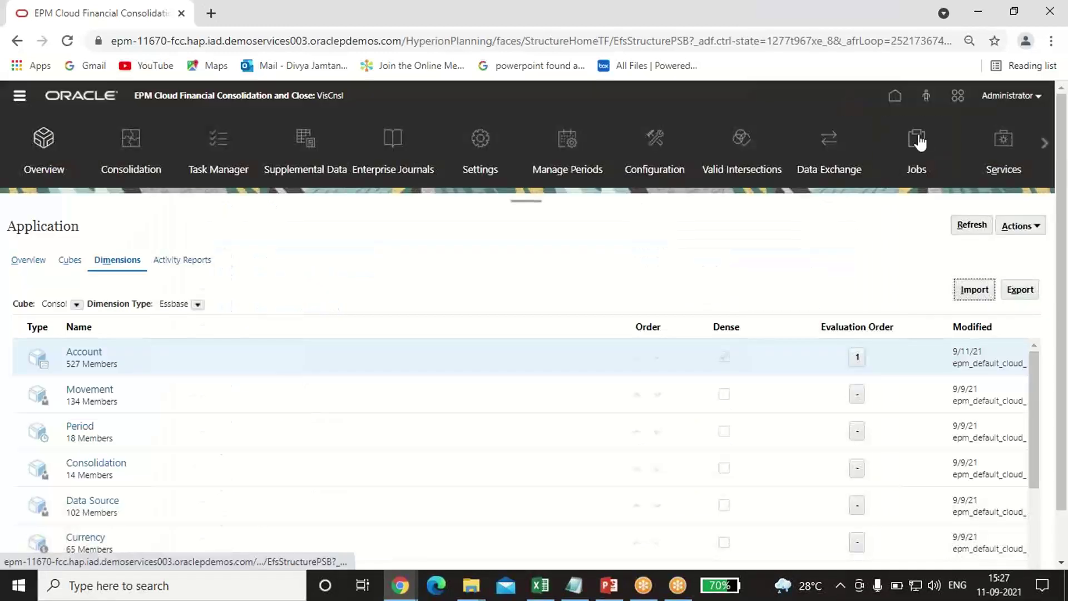
click(913, 142)
Step: Schedule a run-once Import Metadata job named 'cash final upload' starting at 10:59 PM
click(908, 225)
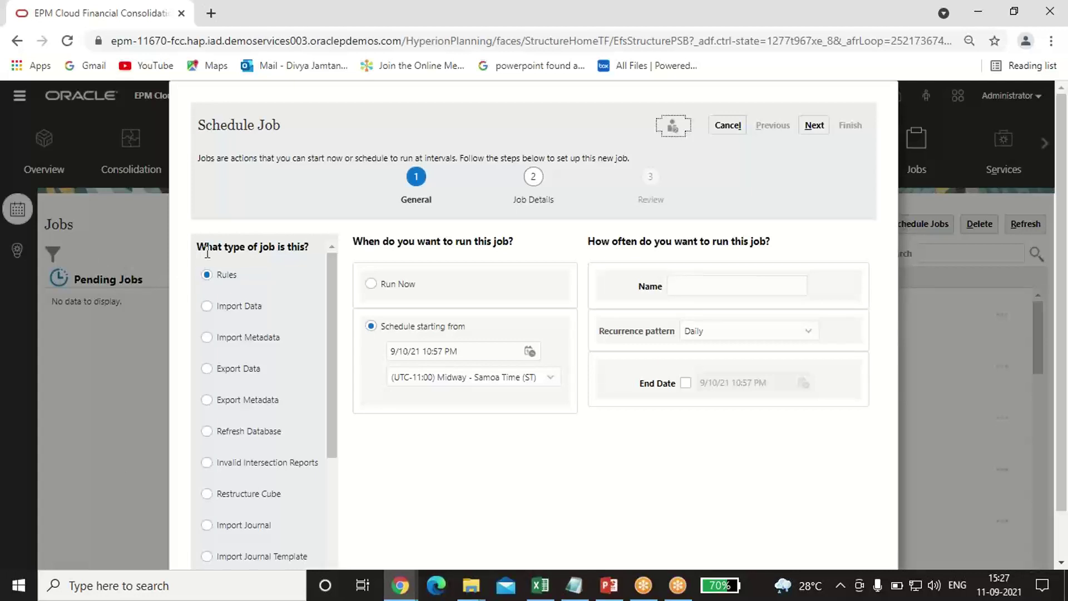
click(207, 339)
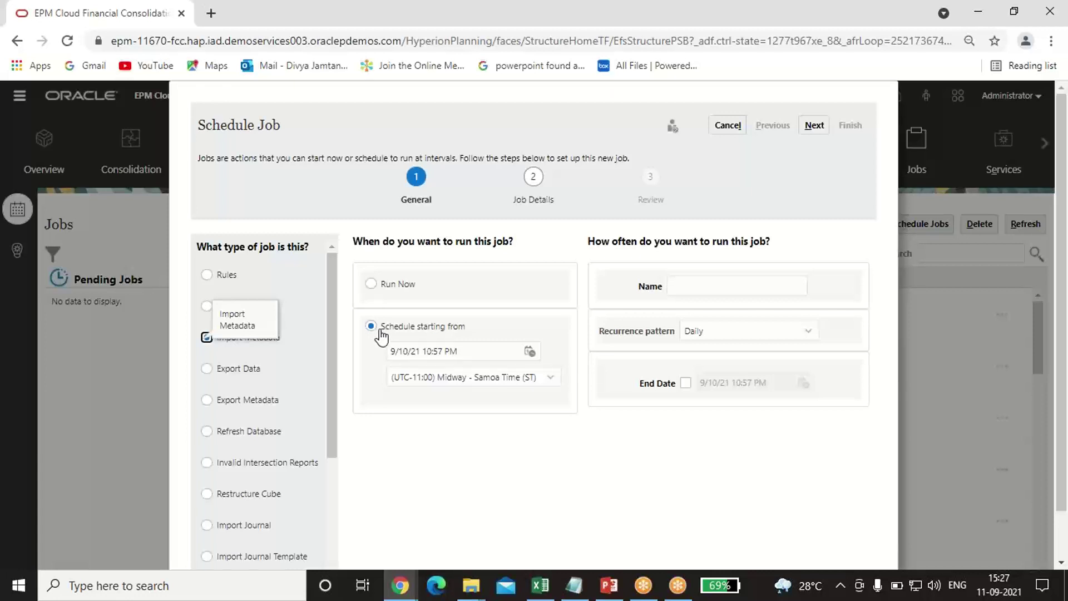
click(444, 351)
key(BackSpace)
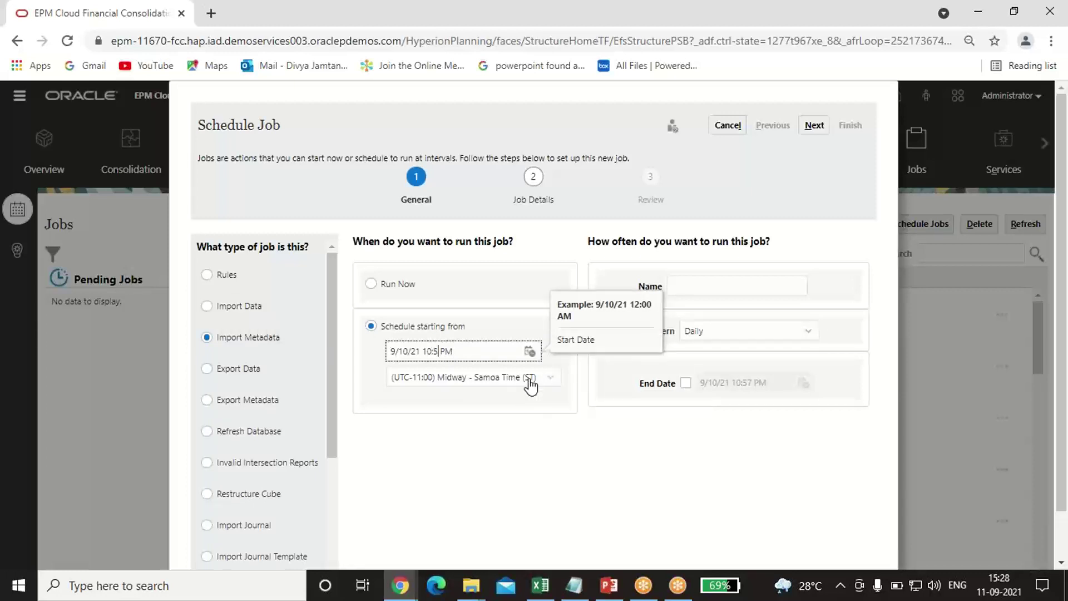
click(703, 288)
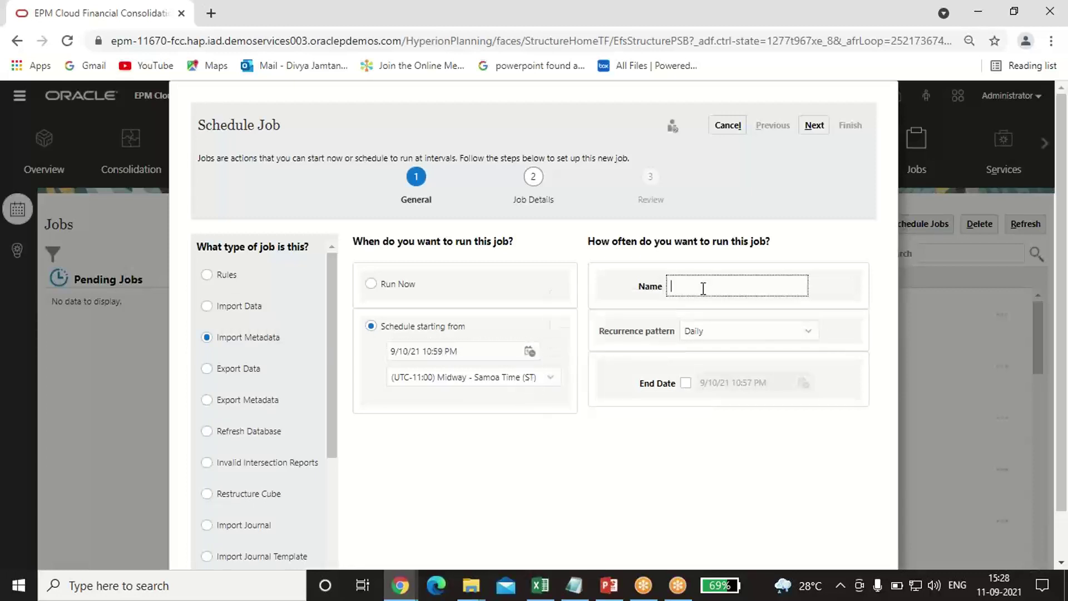
text(cash final upload)
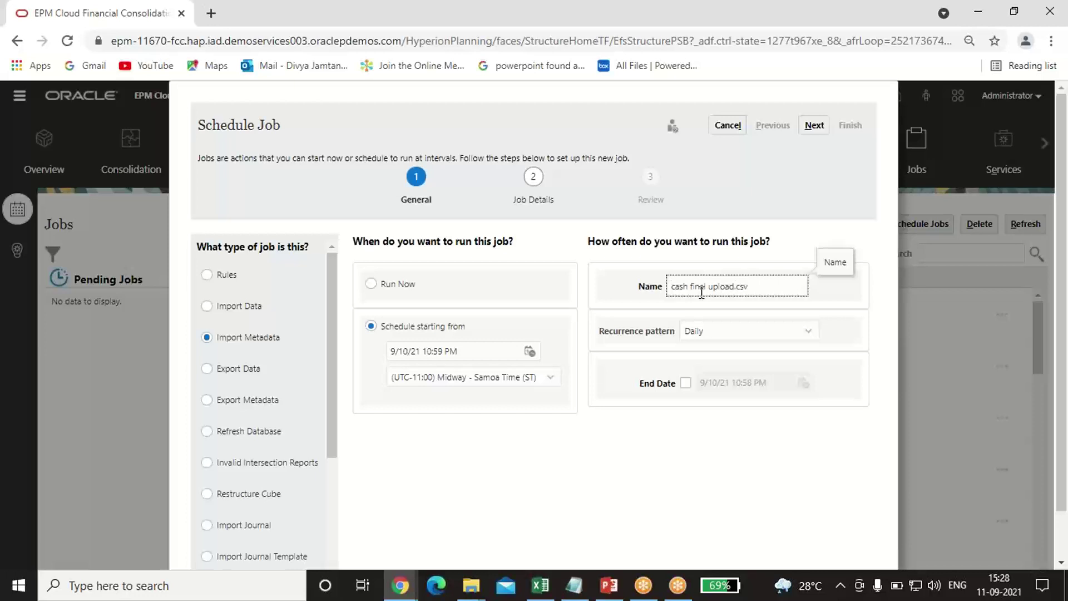
click(810, 337)
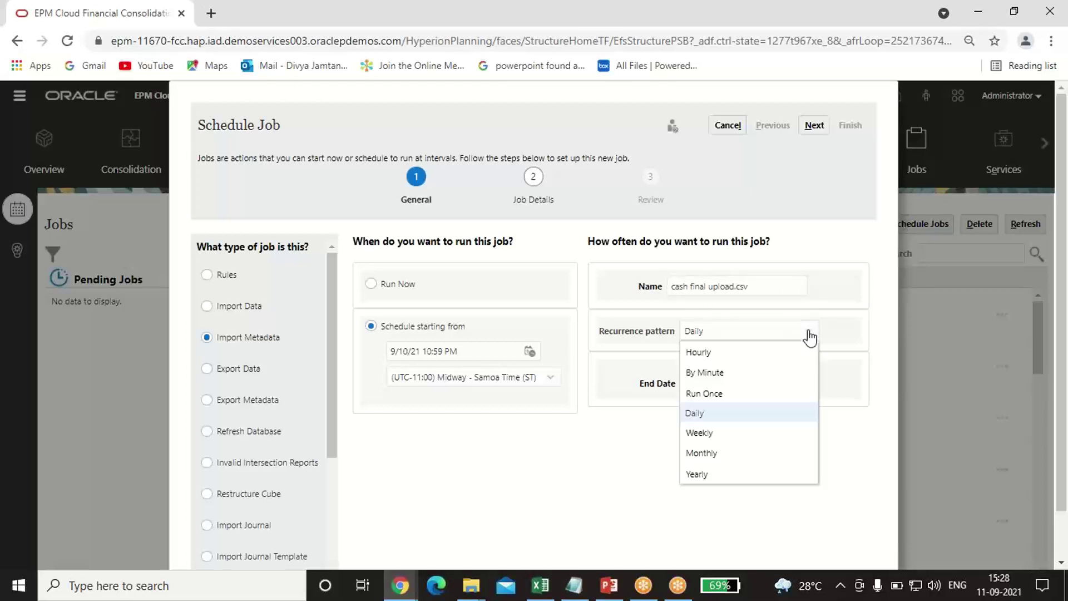
click(726, 394)
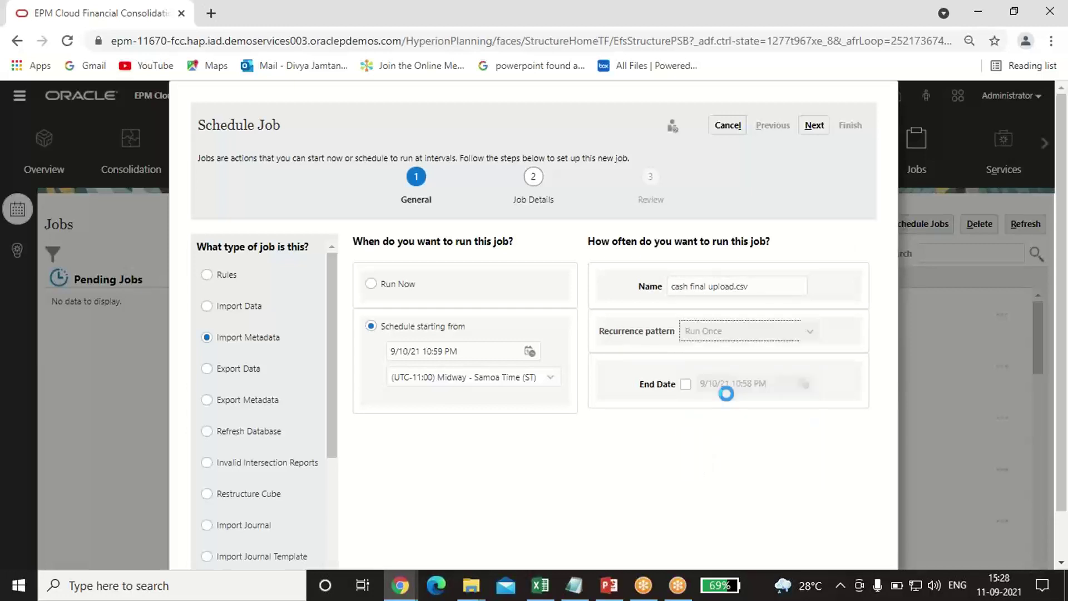
click(815, 126)
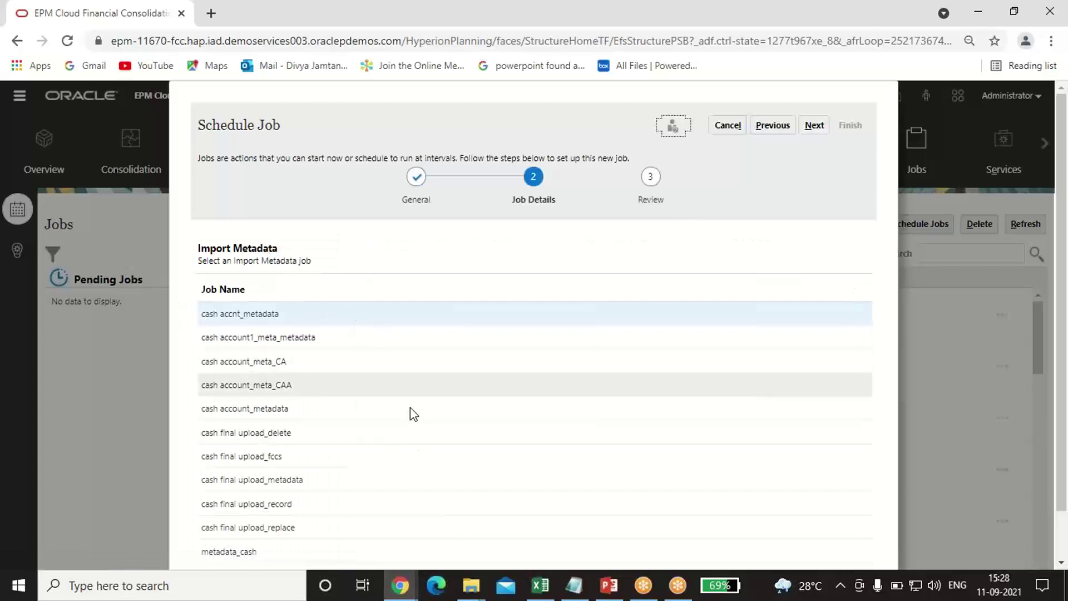
Step: Select cash final upload_fccs as the job to run and finish scheduling
click(293, 456)
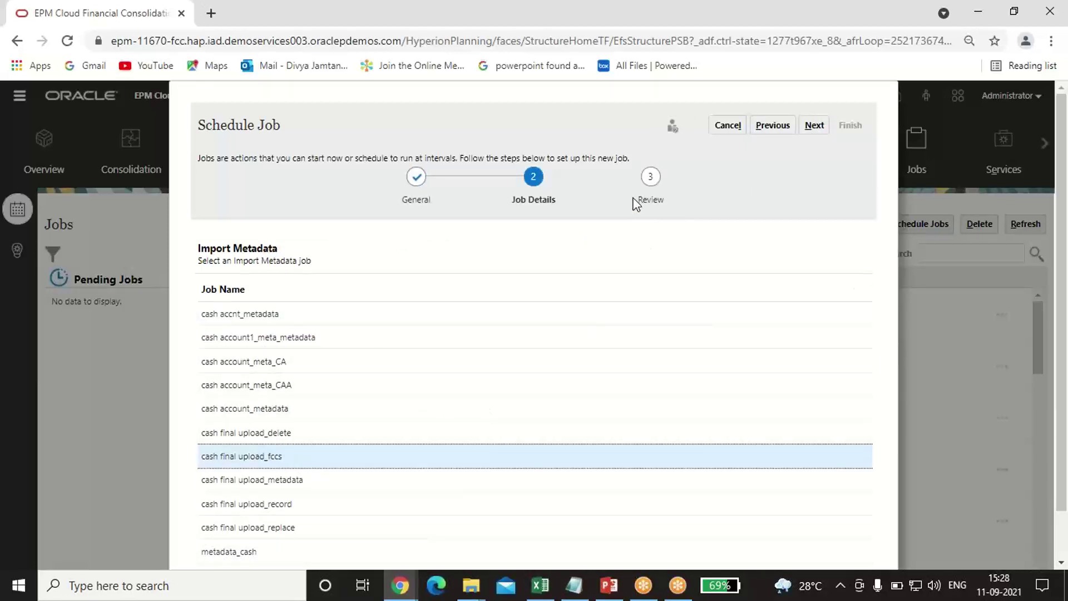
click(815, 125)
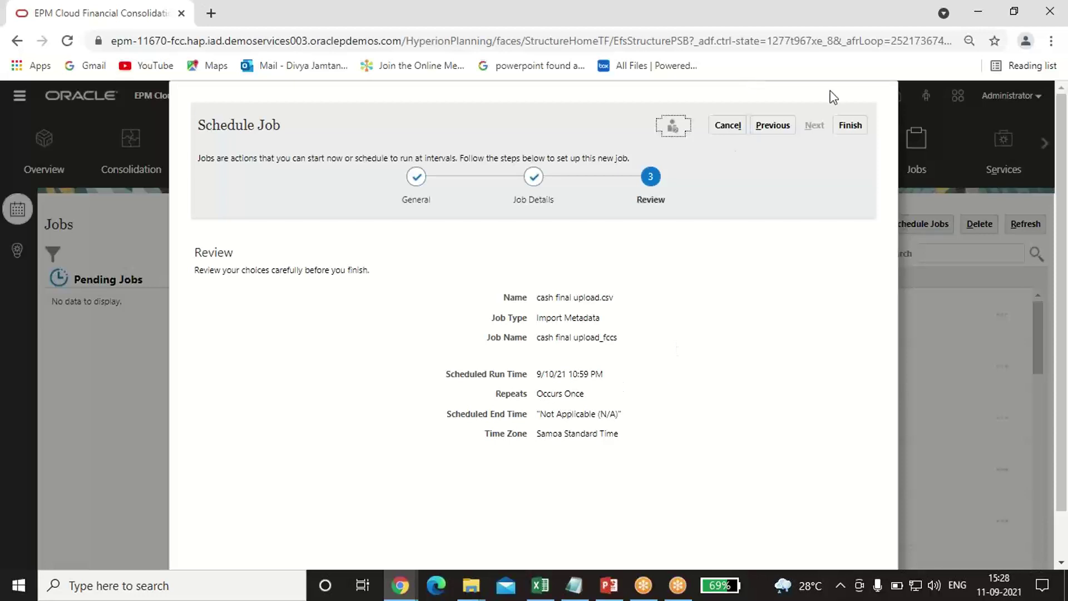
click(845, 126)
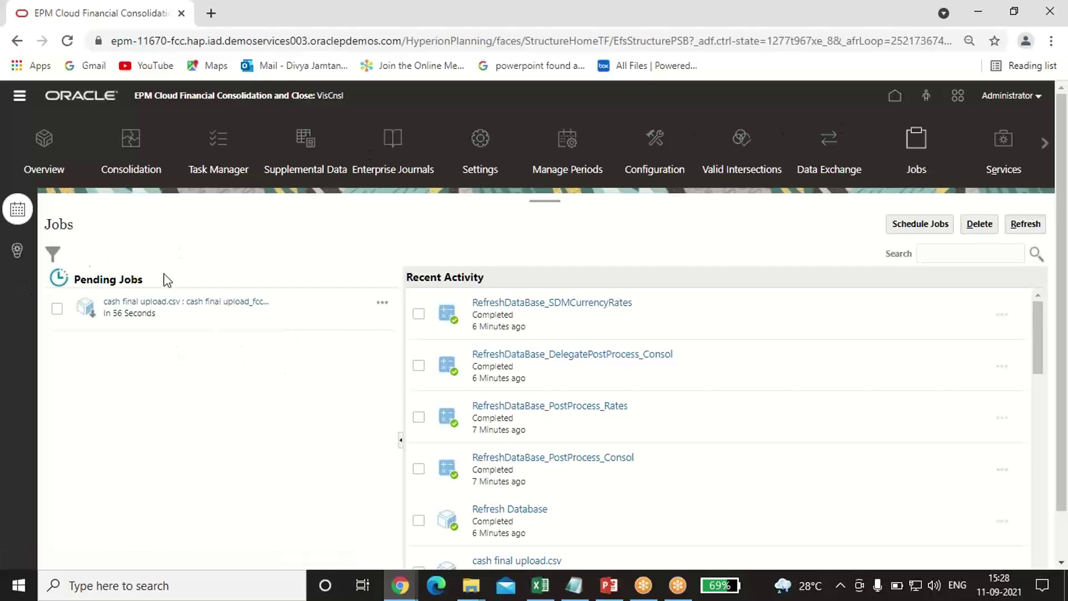
Step: Refresh the Jobs page until the cash final upload.csv job shows Completed
click(1026, 225)
click(1026, 225)
click(1026, 225)
click(1026, 225)
click(1026, 225)
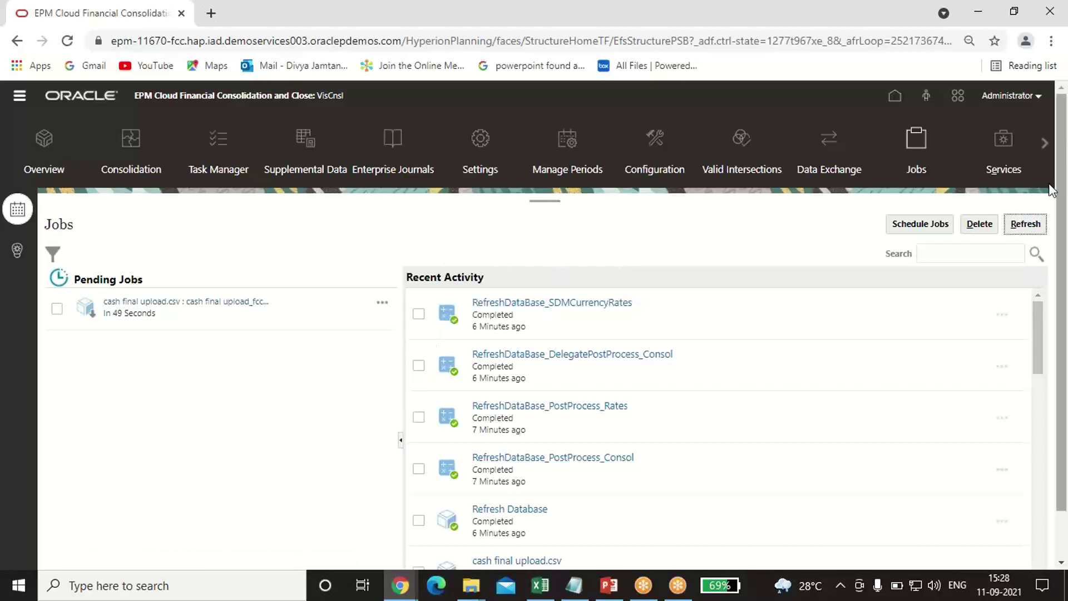
click(1032, 224)
click(1033, 228)
click(1034, 227)
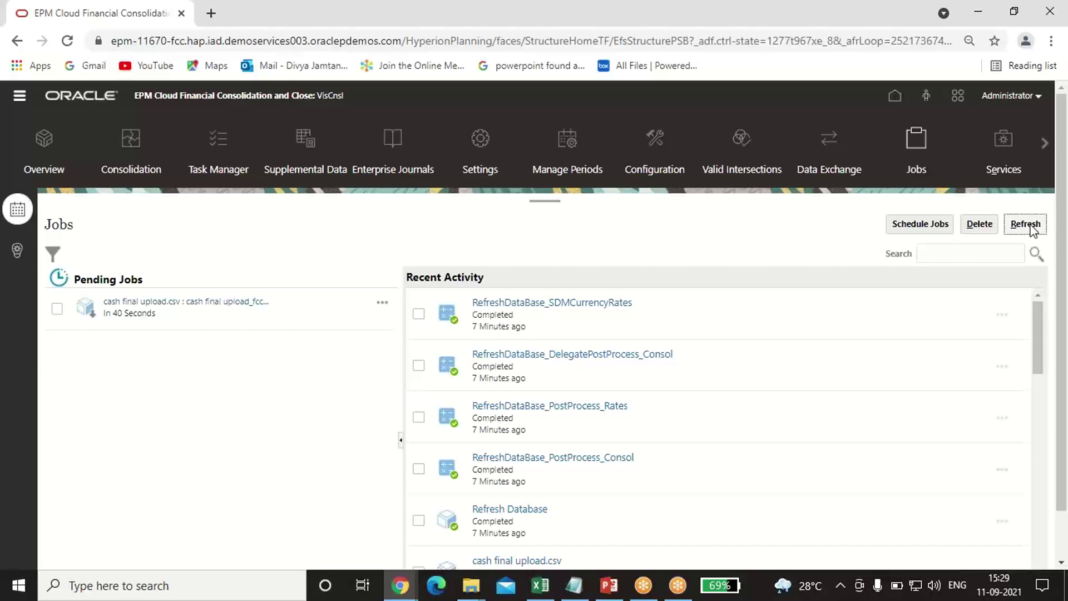
click(1034, 227)
click(1033, 227)
click(1032, 227)
click(1029, 224)
click(1023, 224)
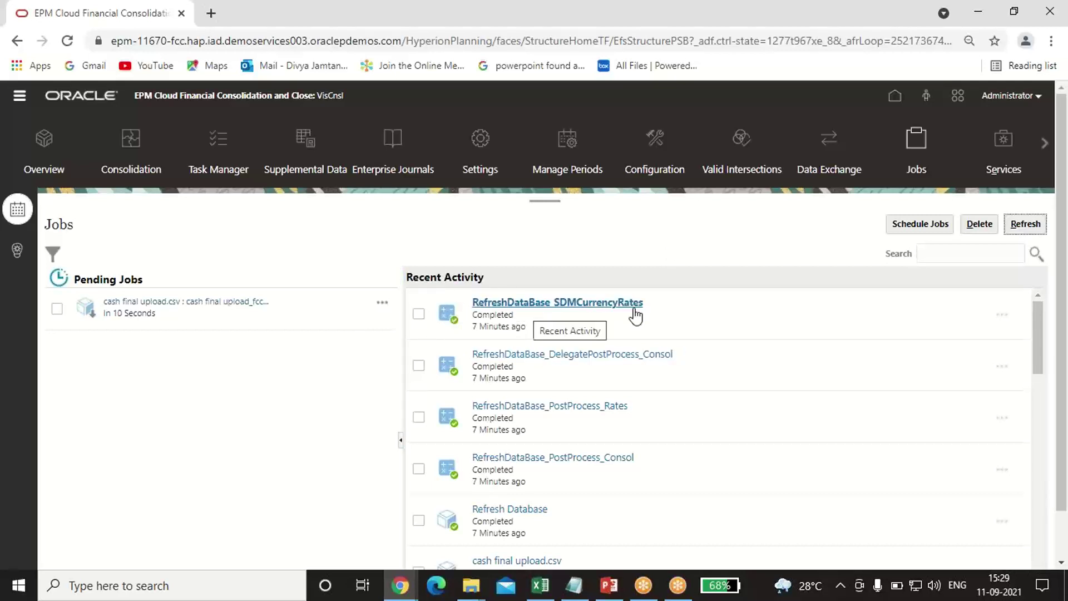
click(1013, 228)
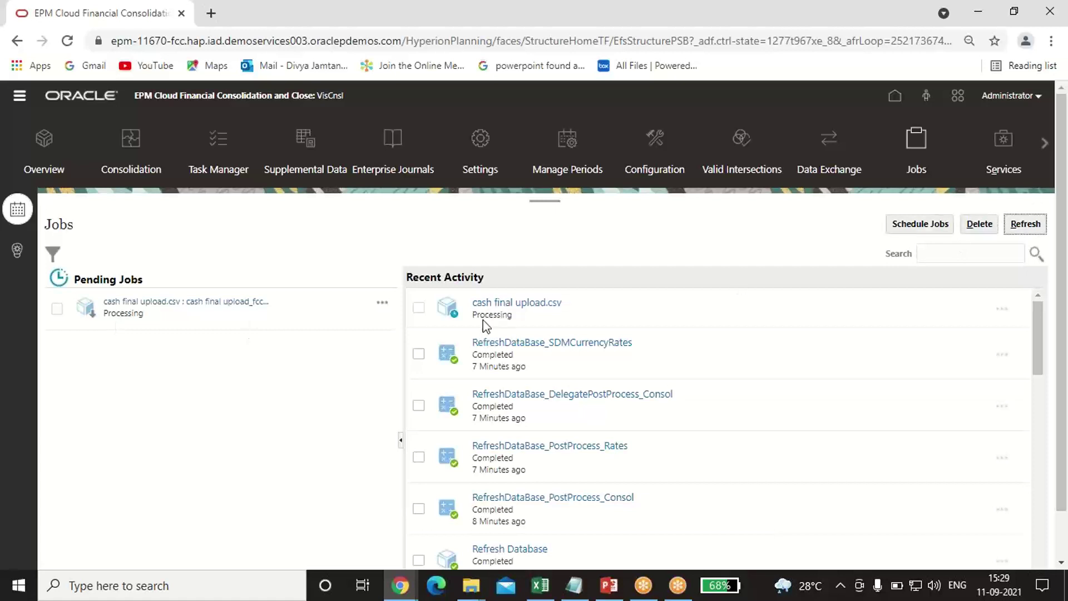
click(1026, 225)
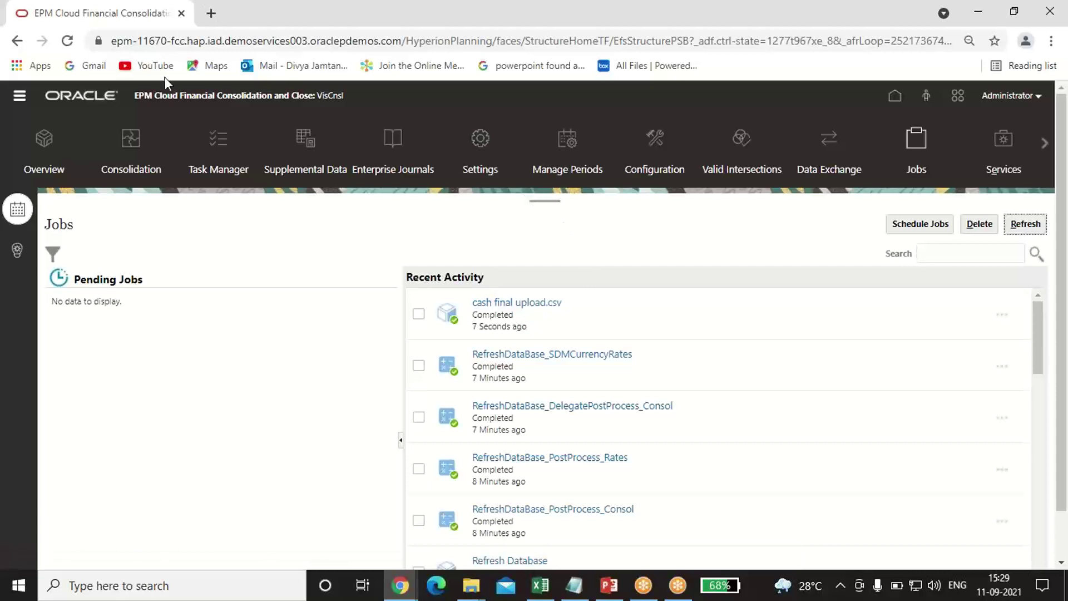
click(20, 101)
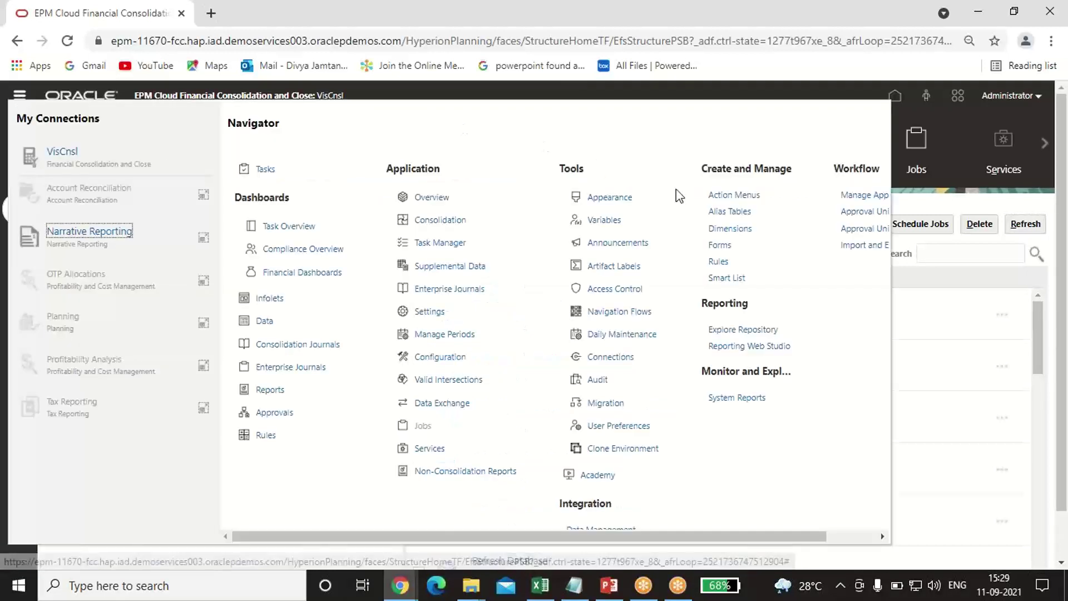
Step: In Dimensions, drill from Balance Sheet through Traditional Approach, Total Assets and Current Assets to Cash And Cash Equivalents, then expand 12000 to show 12001–12006
click(727, 233)
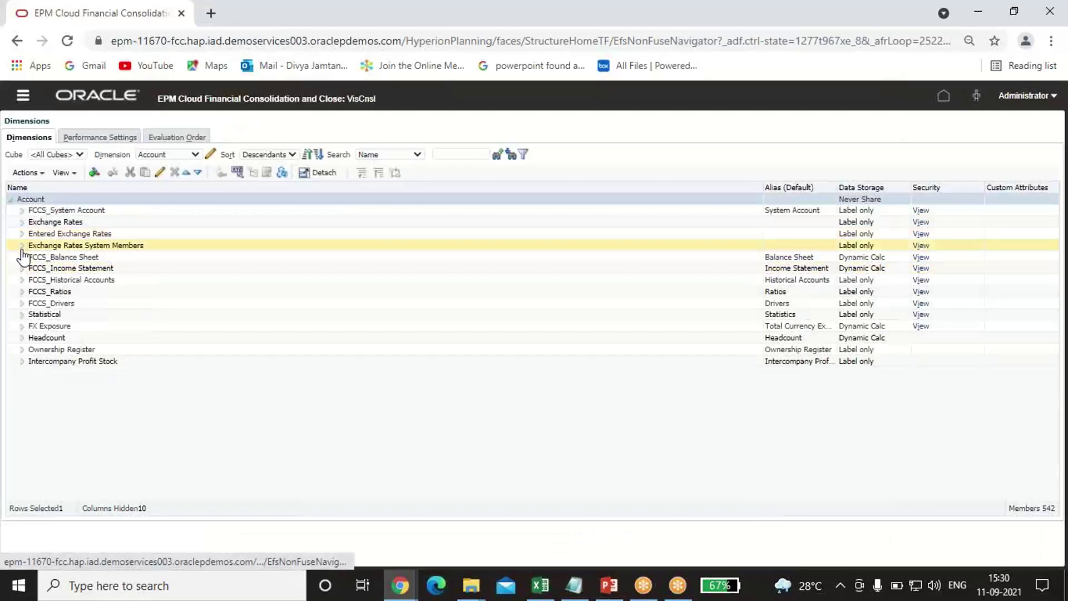
click(21, 258)
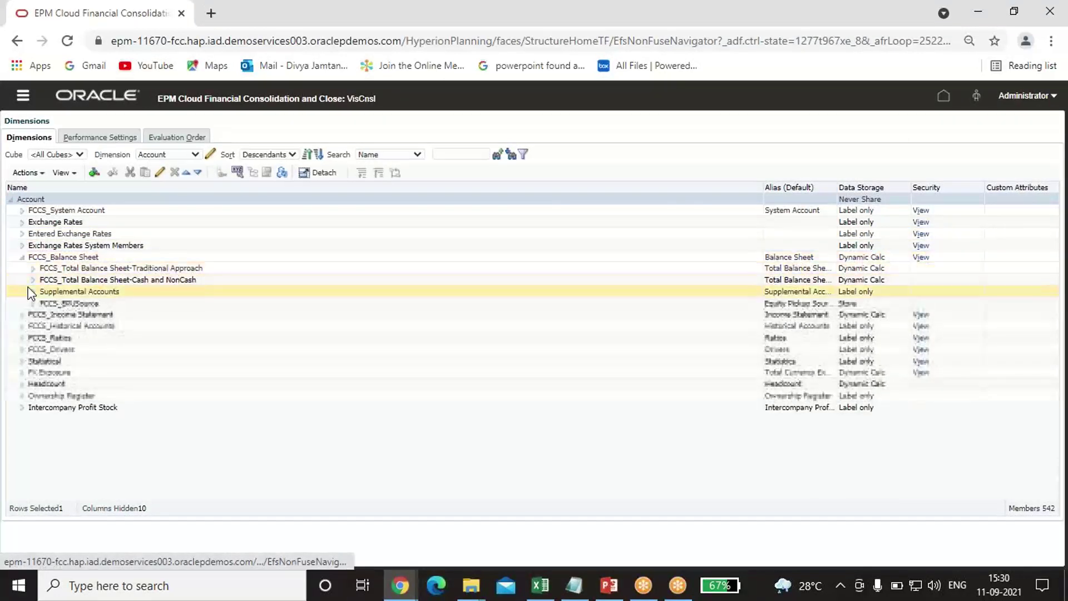
click(33, 268)
click(44, 281)
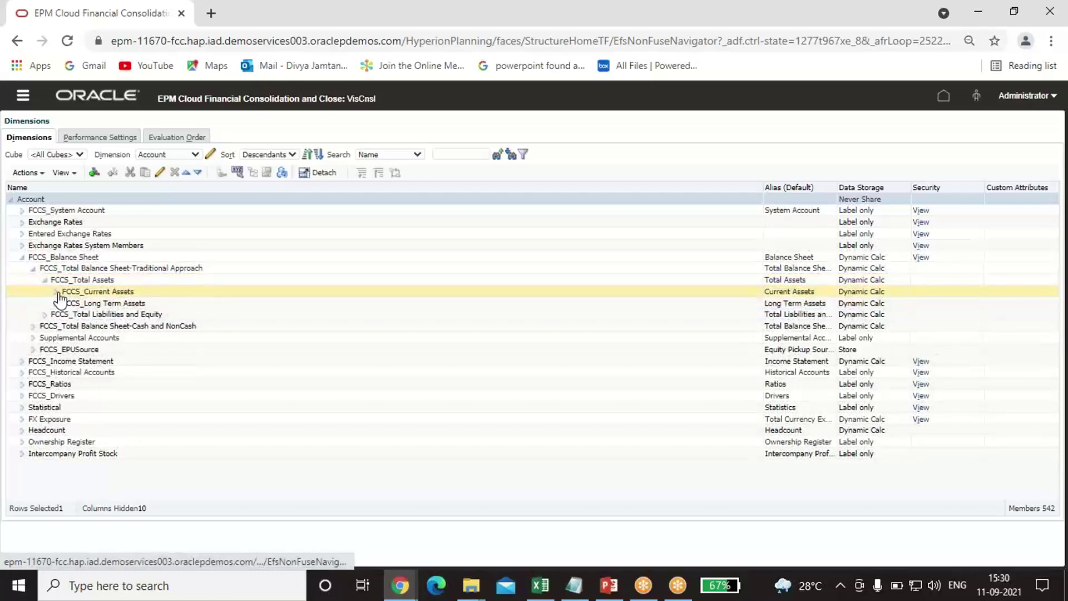
click(56, 292)
click(65, 304)
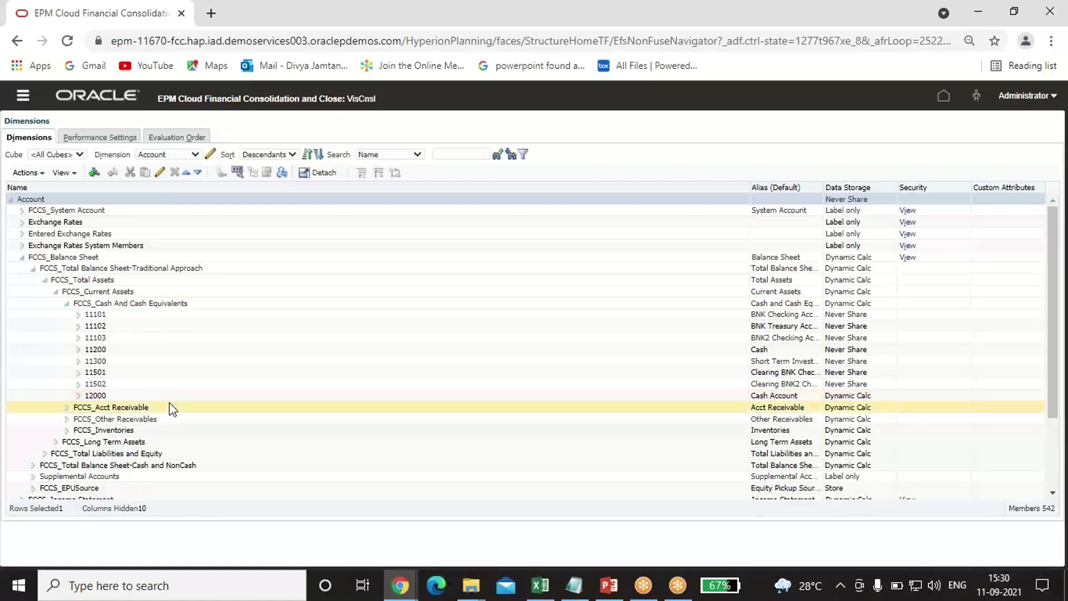
click(82, 396)
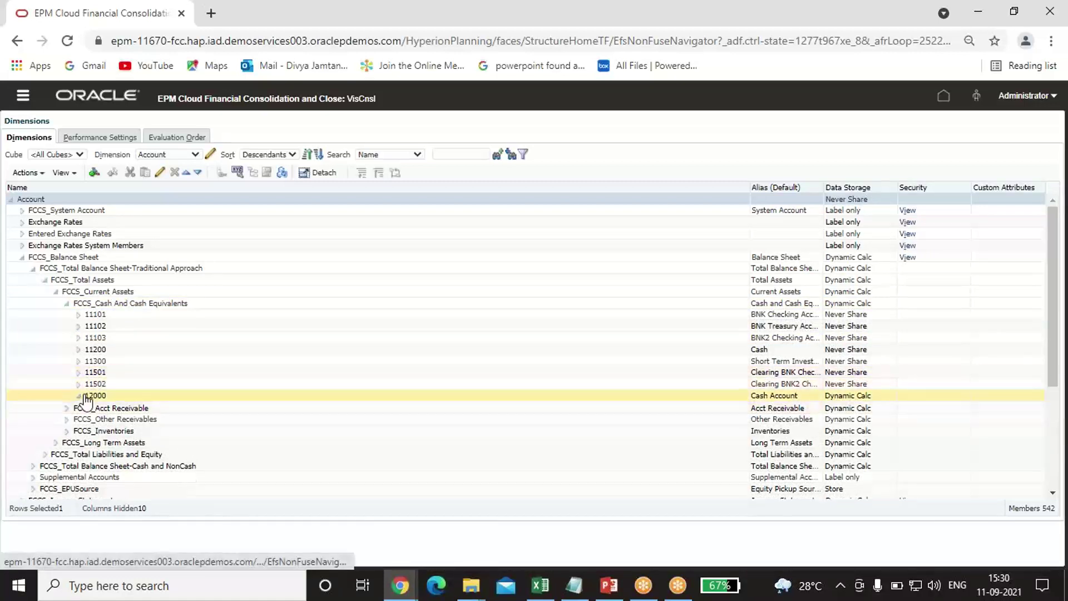